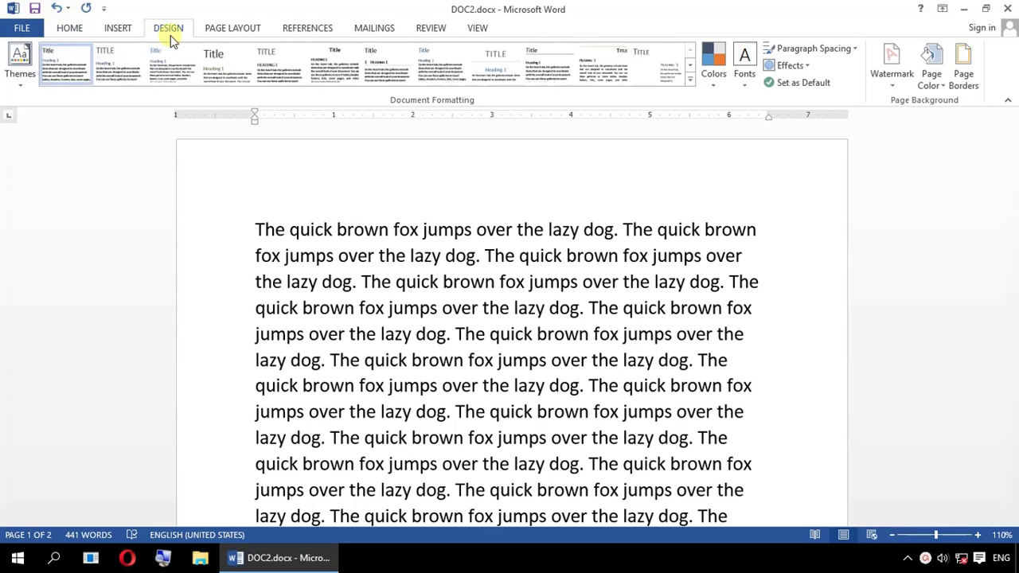
- Look through the built-in document style sets and the theme colour schemes without applying any
click(286, 231)
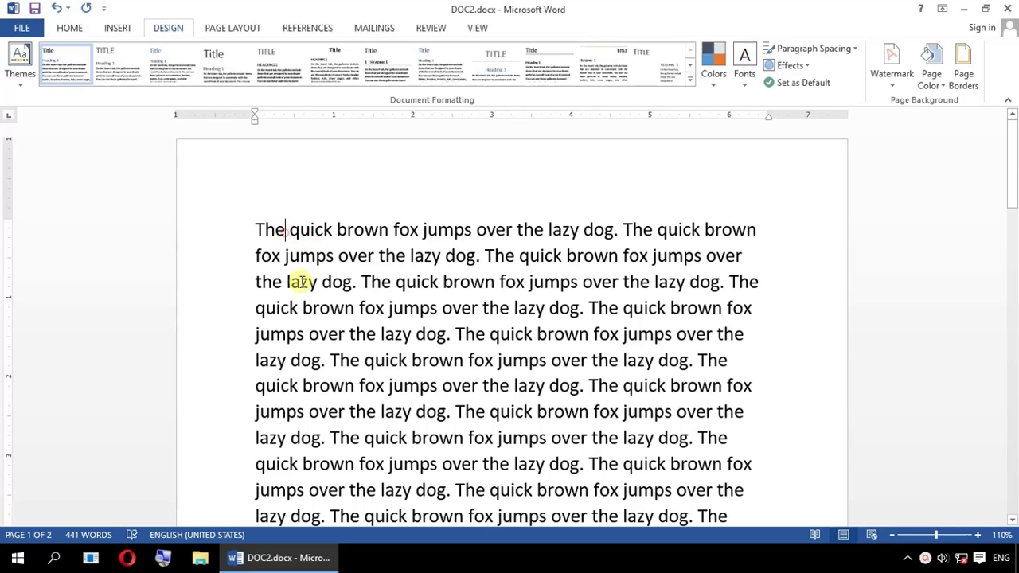
click(688, 80)
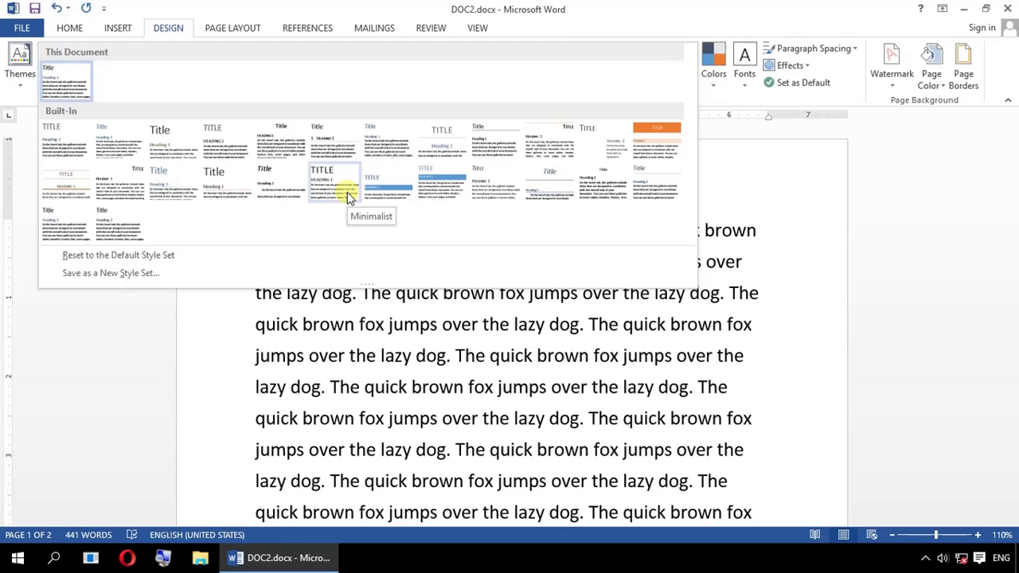
click(720, 234)
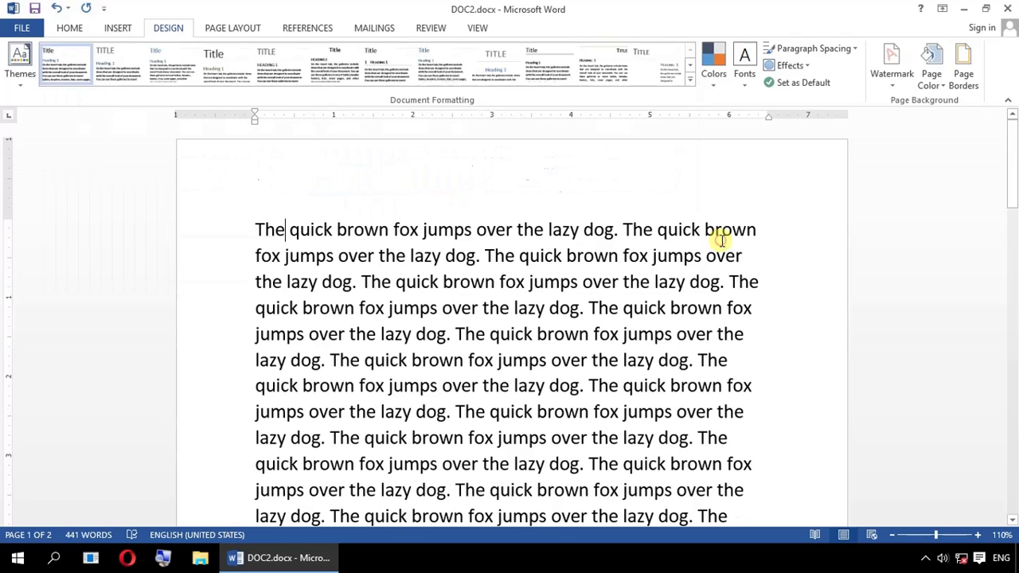
click(720, 85)
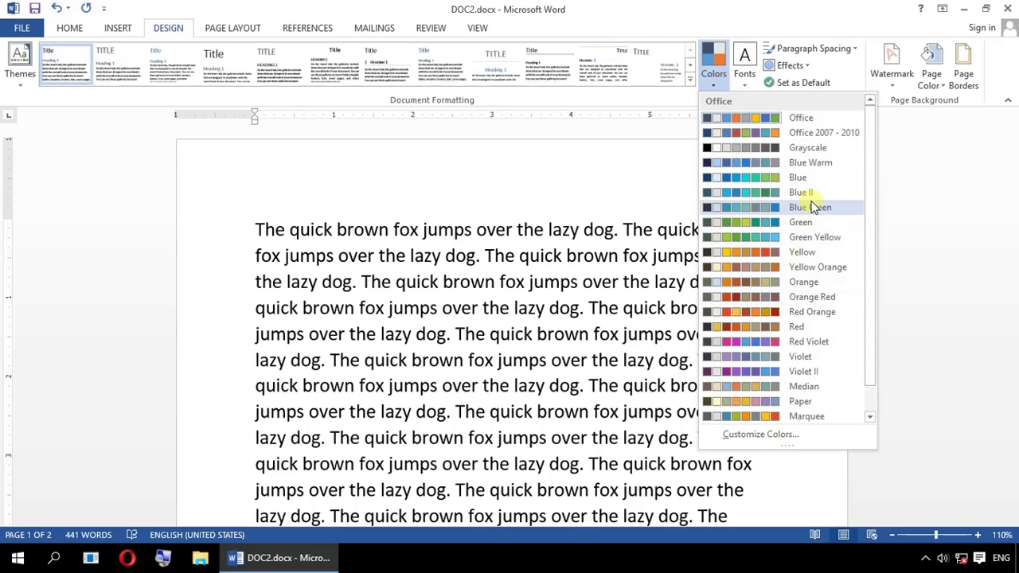
click(462, 200)
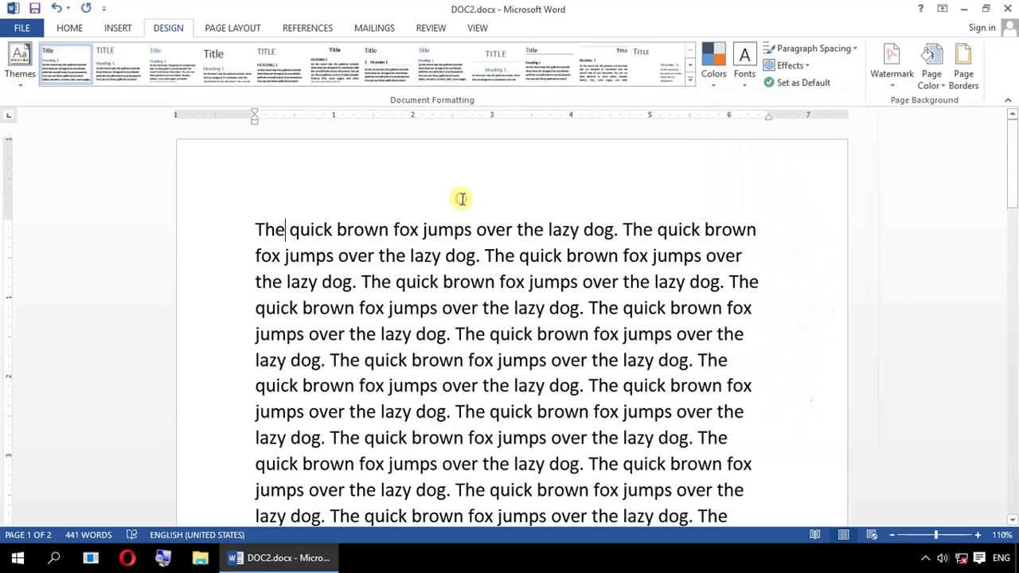
click(317, 228)
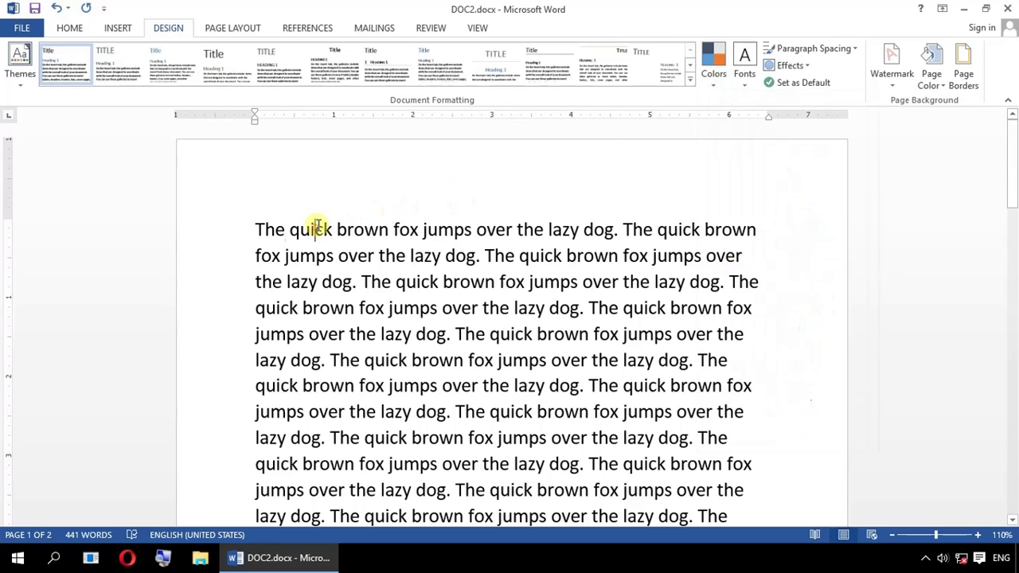
- Apply the Calibri theme font set to the document
click(742, 86)
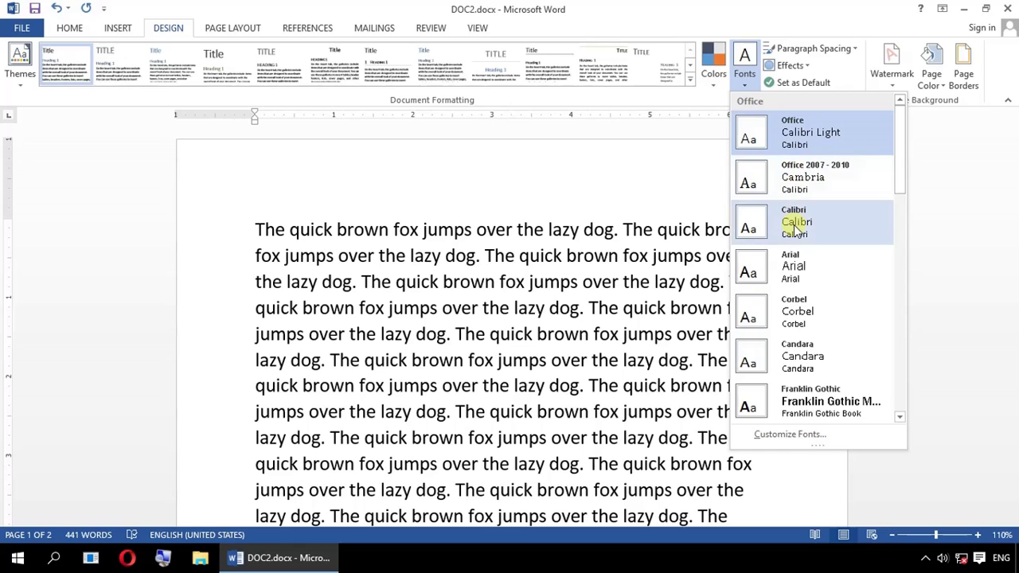
click(398, 253)
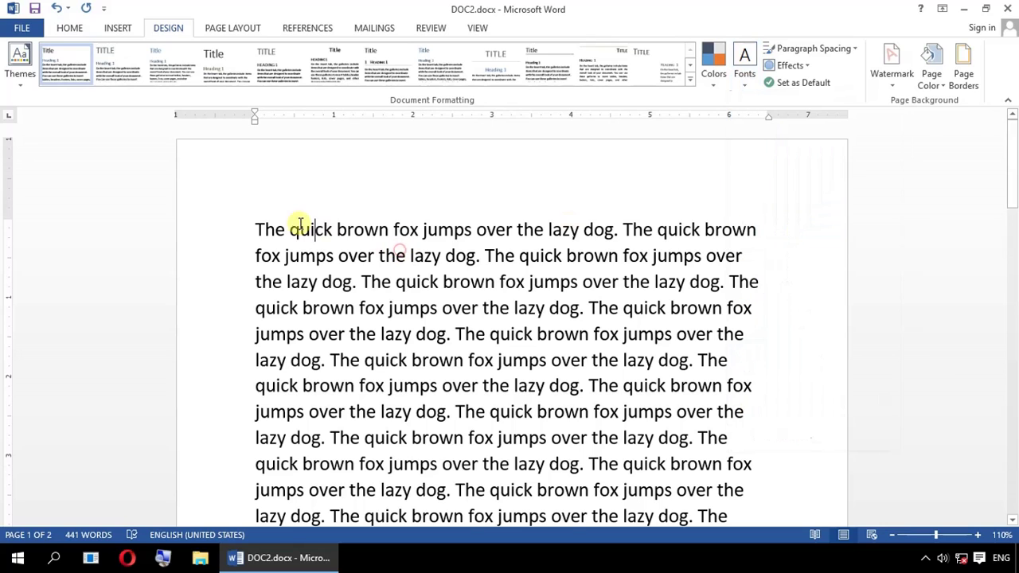
click(741, 86)
click(790, 238)
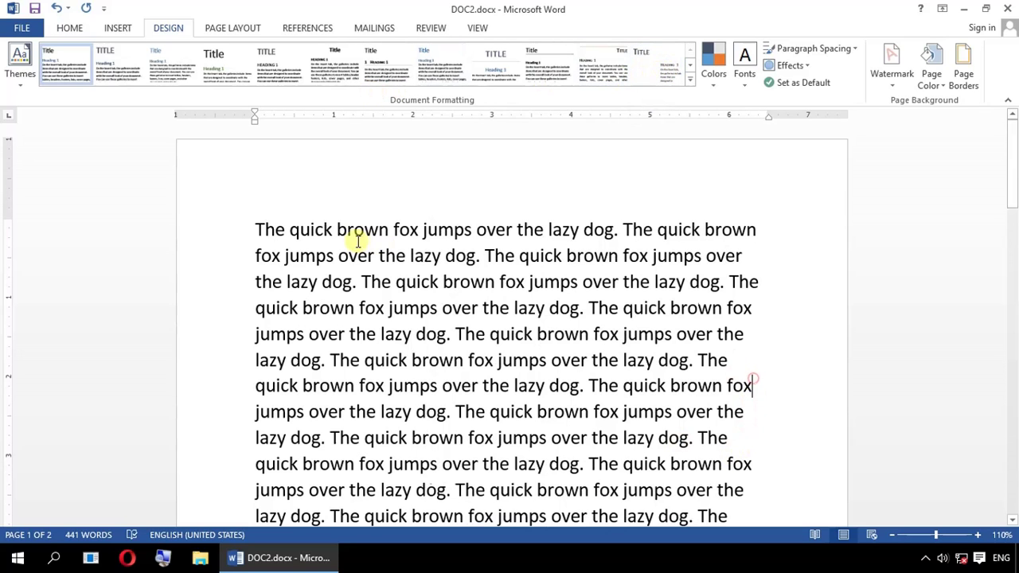
- Select the whole text and preview other theme font sets such as Corbel without applying one
key(ctrl+a)
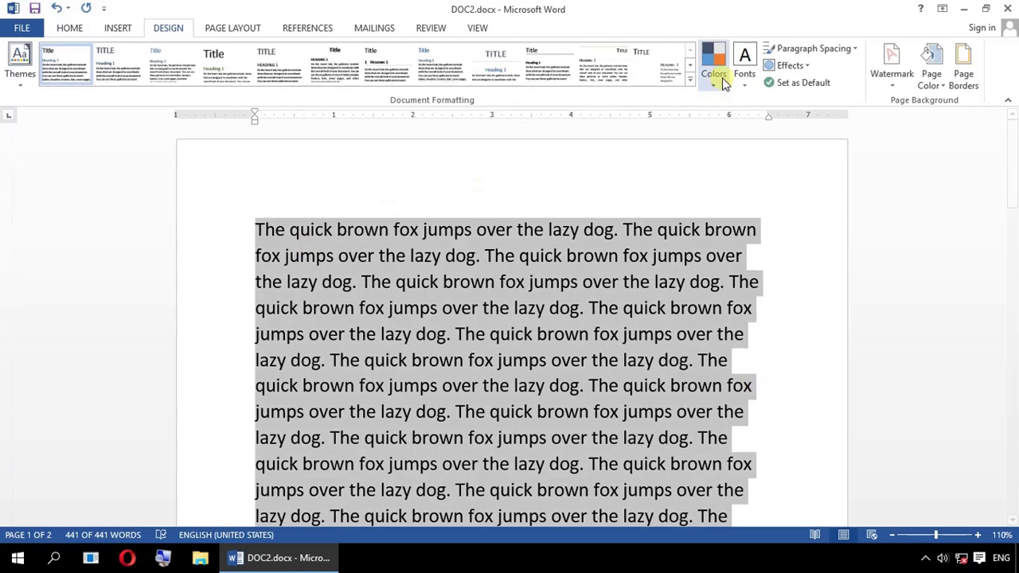
click(742, 74)
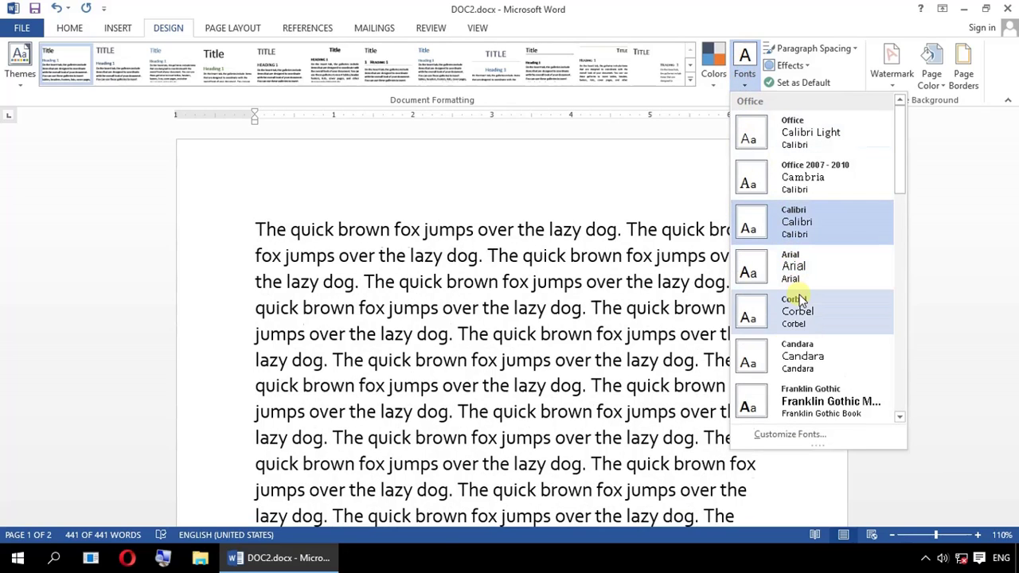
scroll(807, 343, down, 3)
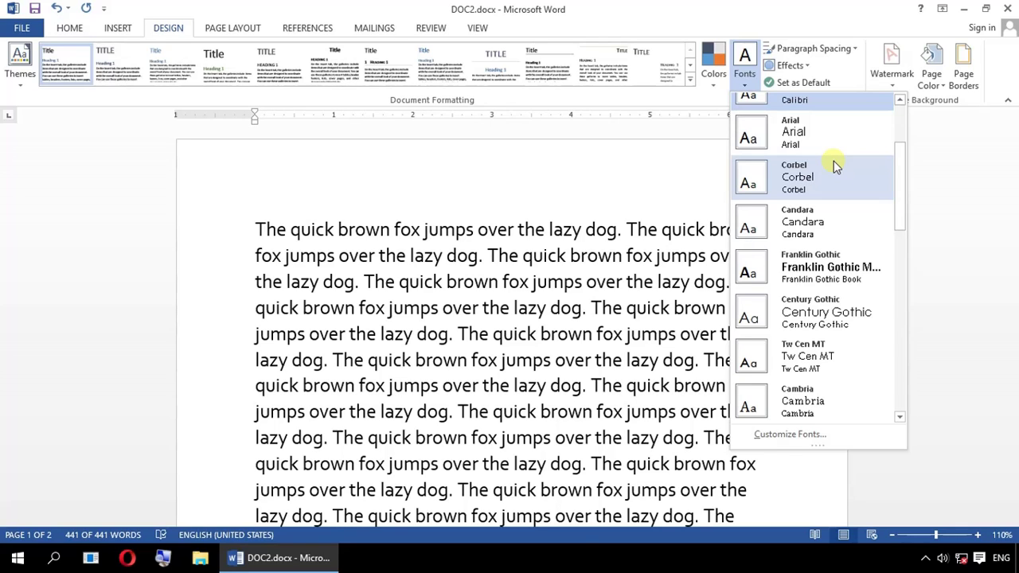
click(618, 164)
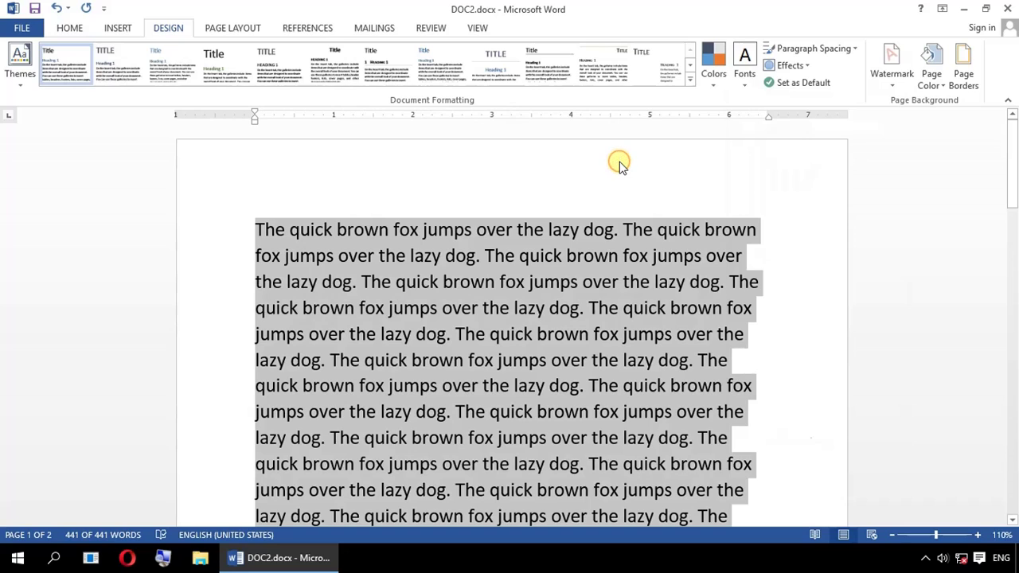
click(554, 255)
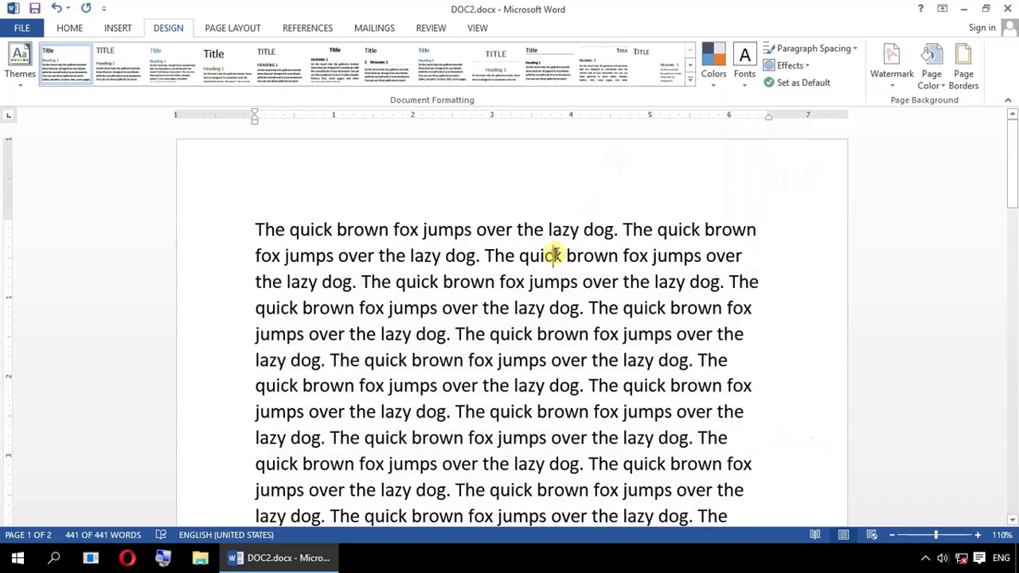
- Apply the built-in Compact paragraph spacing to the document and check the text
click(828, 54)
click(421, 239)
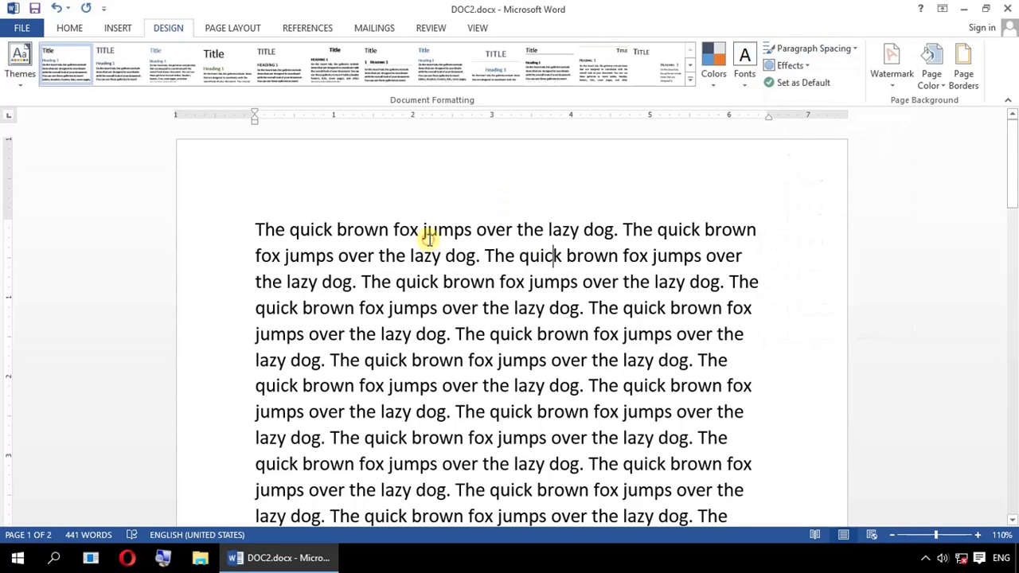
click(828, 53)
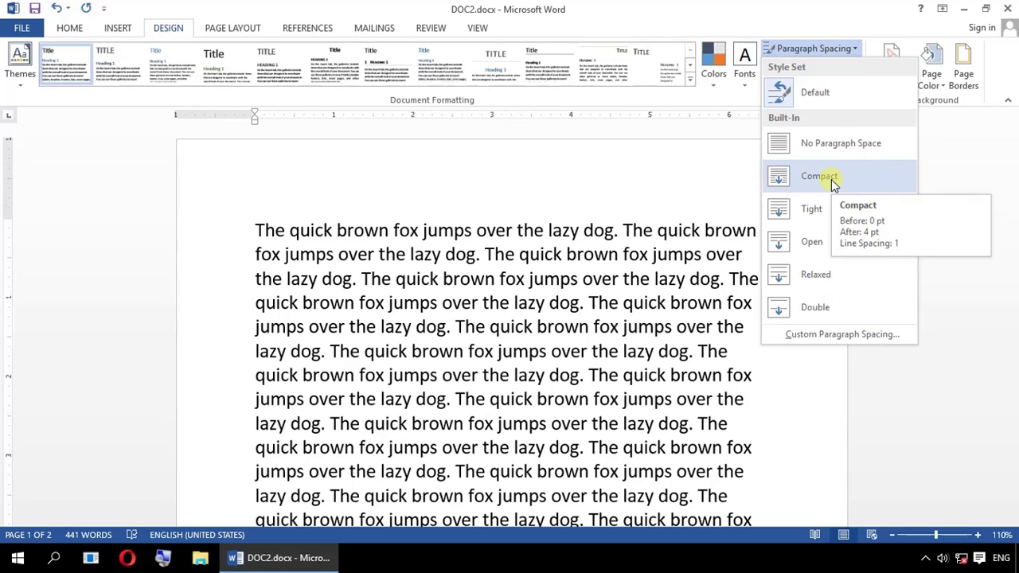
click(831, 179)
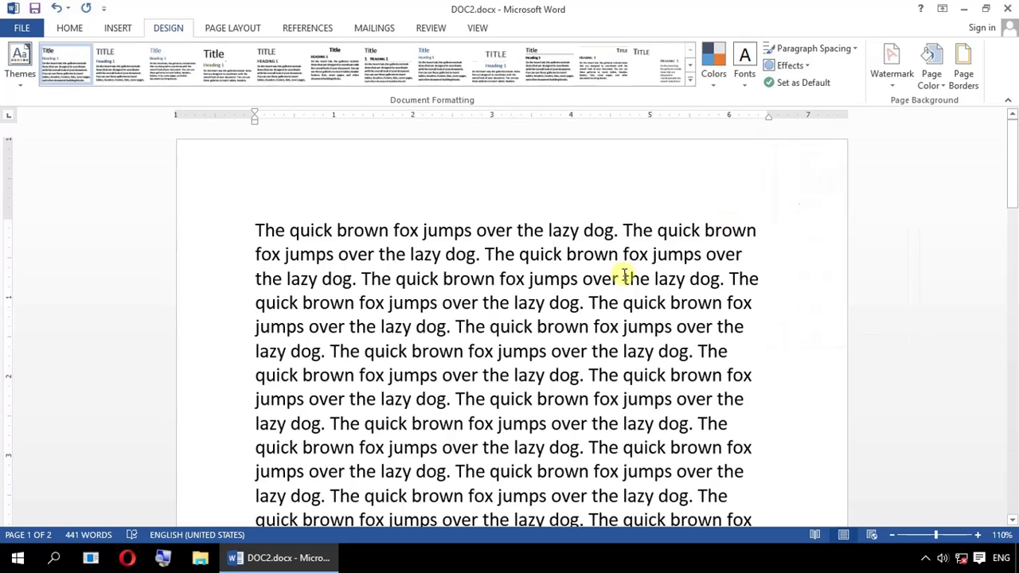
scroll(616, 294, down, 3)
scroll(619, 296, up, 4)
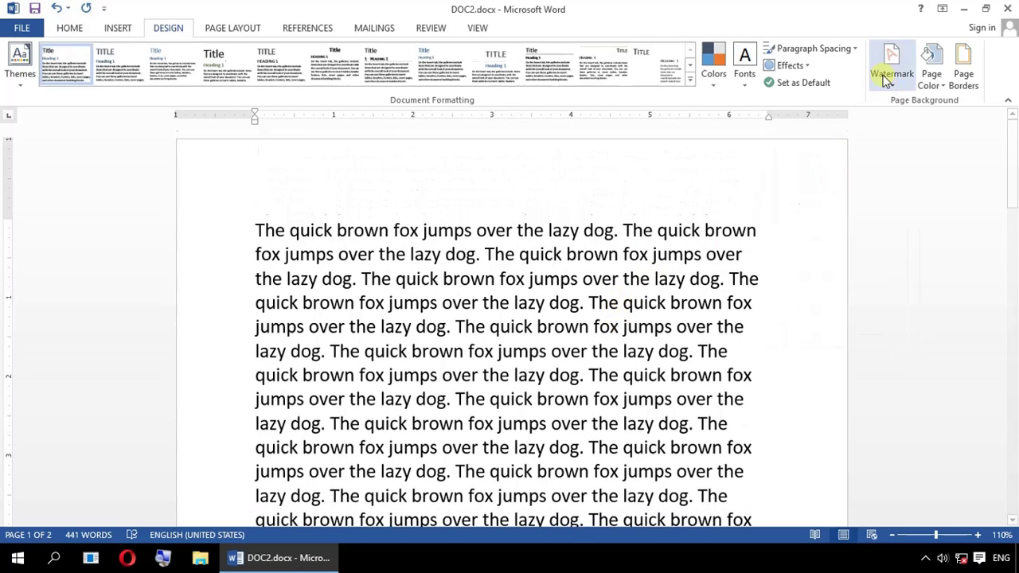
- Apply the built-in Open paragraph spacing to the document, and replace it with Relaxed
click(804, 69)
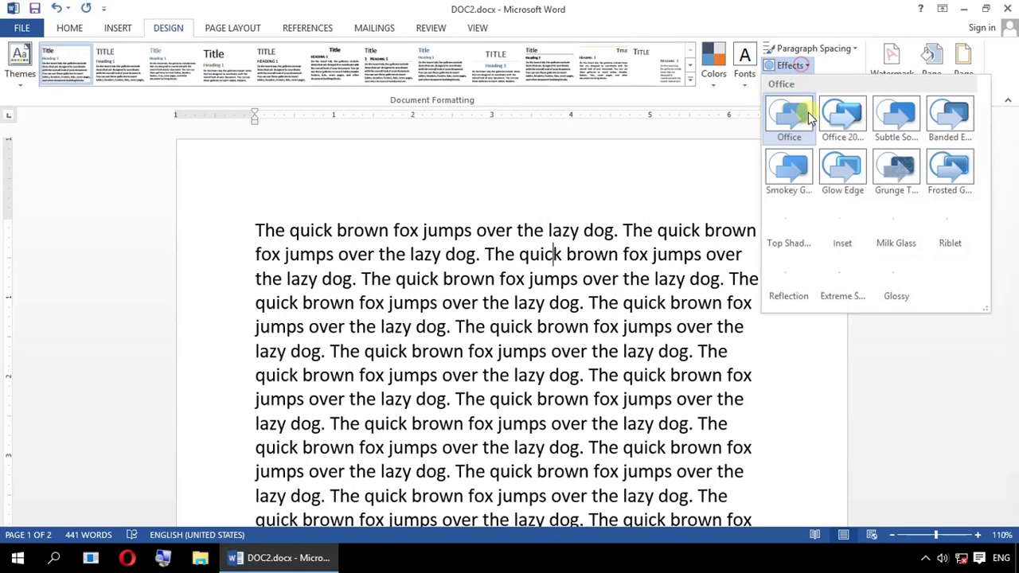
click(824, 51)
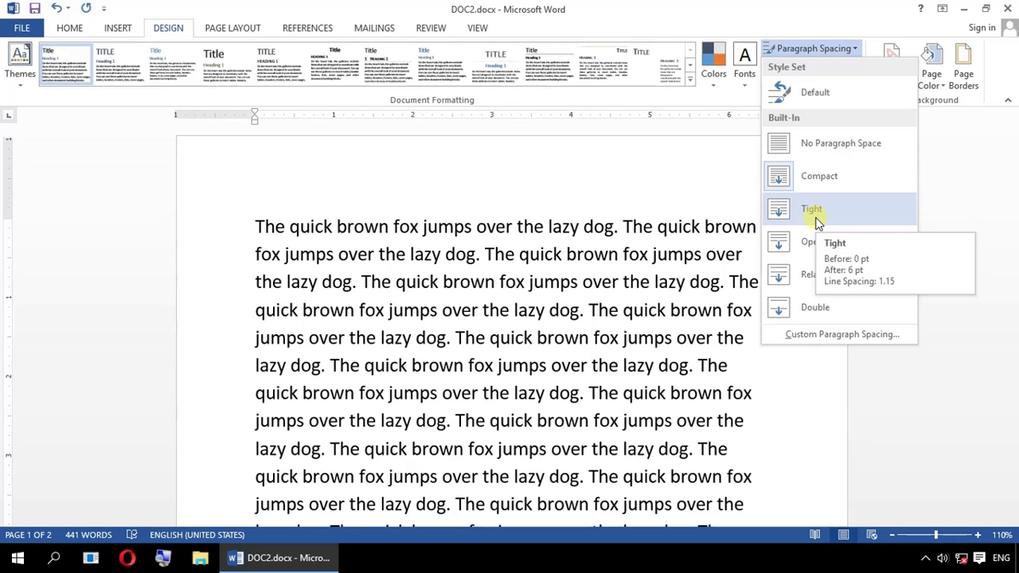
click(812, 244)
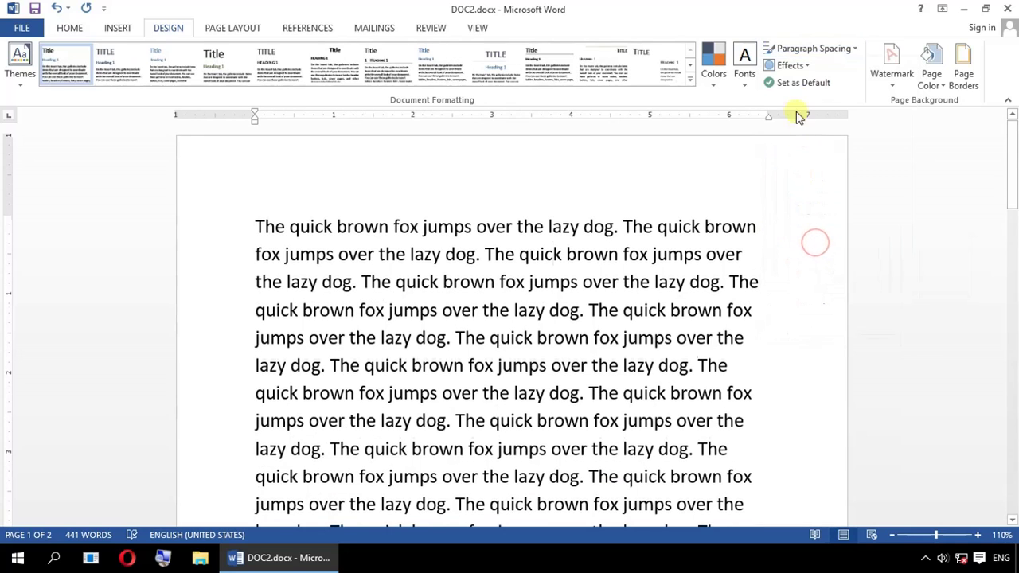
click(808, 49)
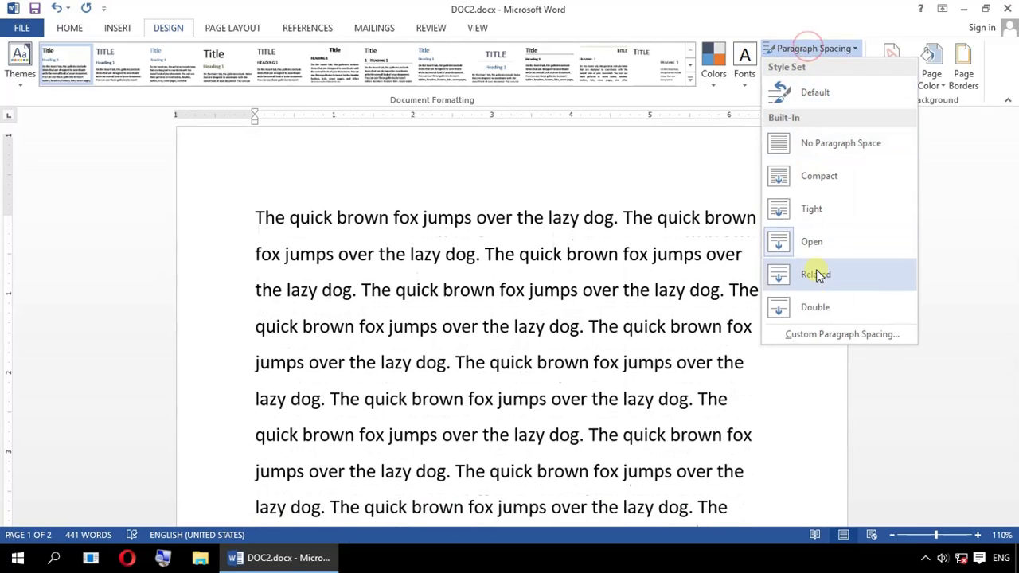
click(814, 269)
- Examine the custom paragraph spacing defaults and the Recommend and Edit style management options, and leave without changing anything
click(807, 49)
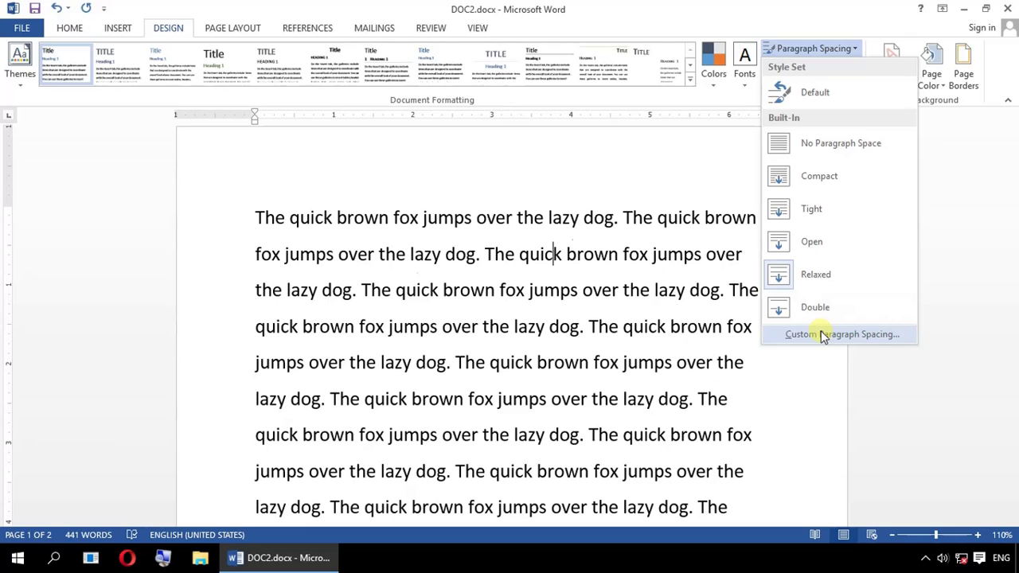
click(821, 332)
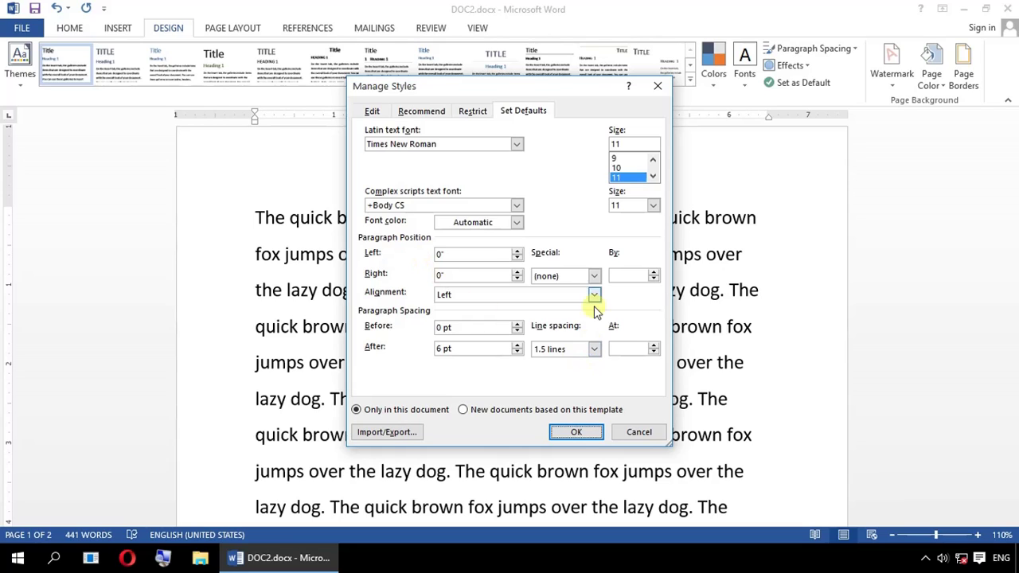
click(593, 276)
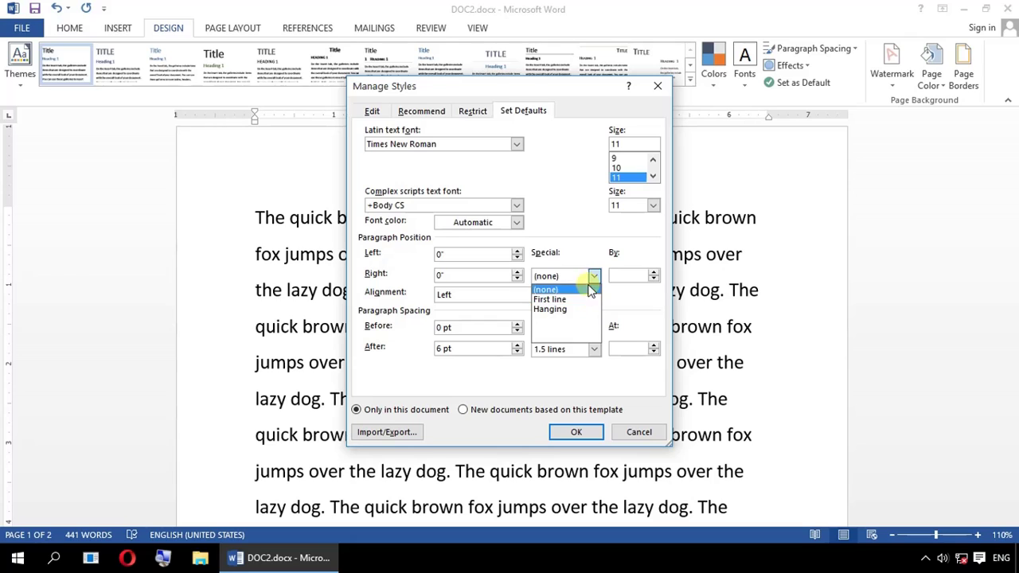
click(589, 216)
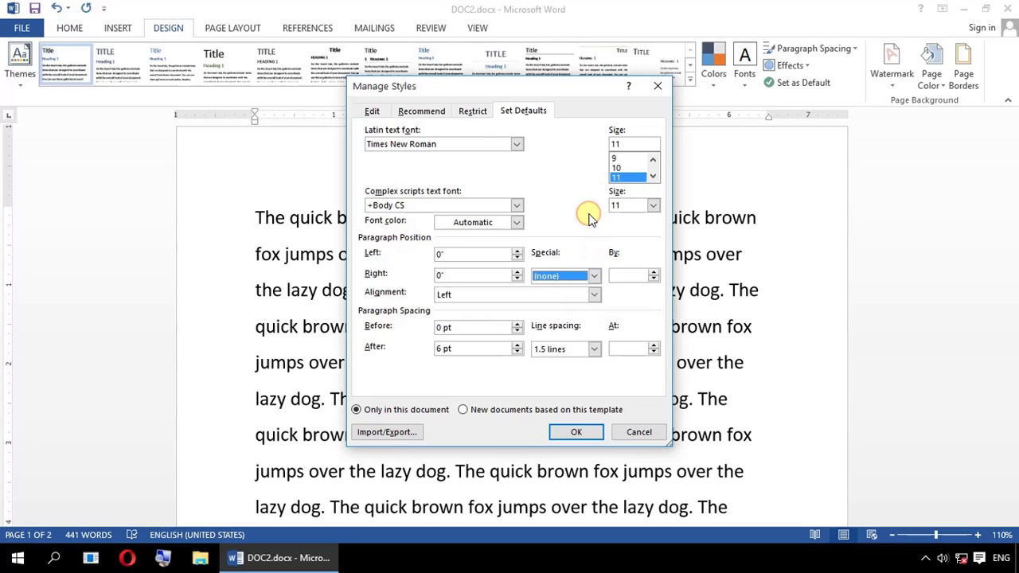
click(473, 111)
click(424, 111)
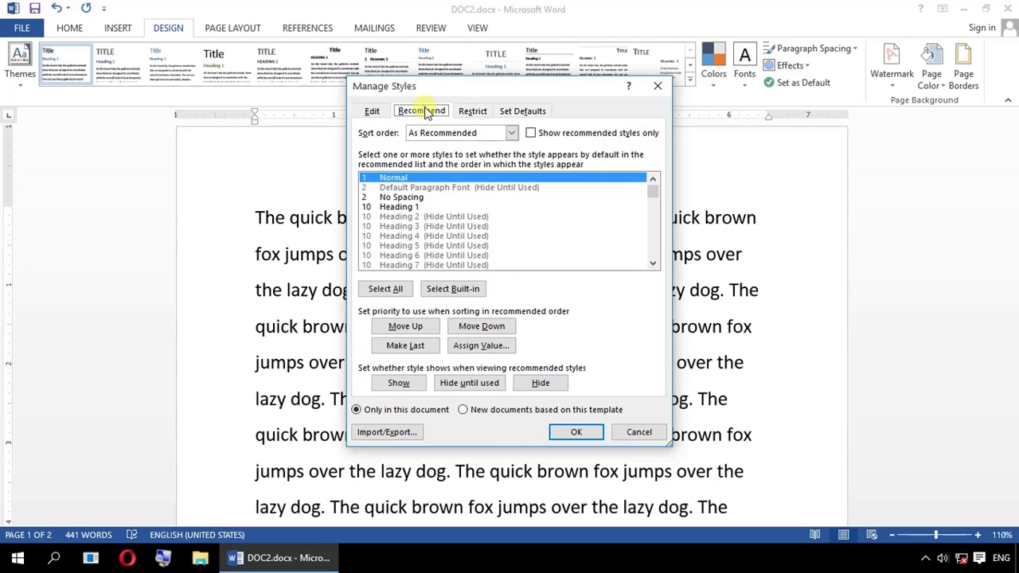
click(371, 111)
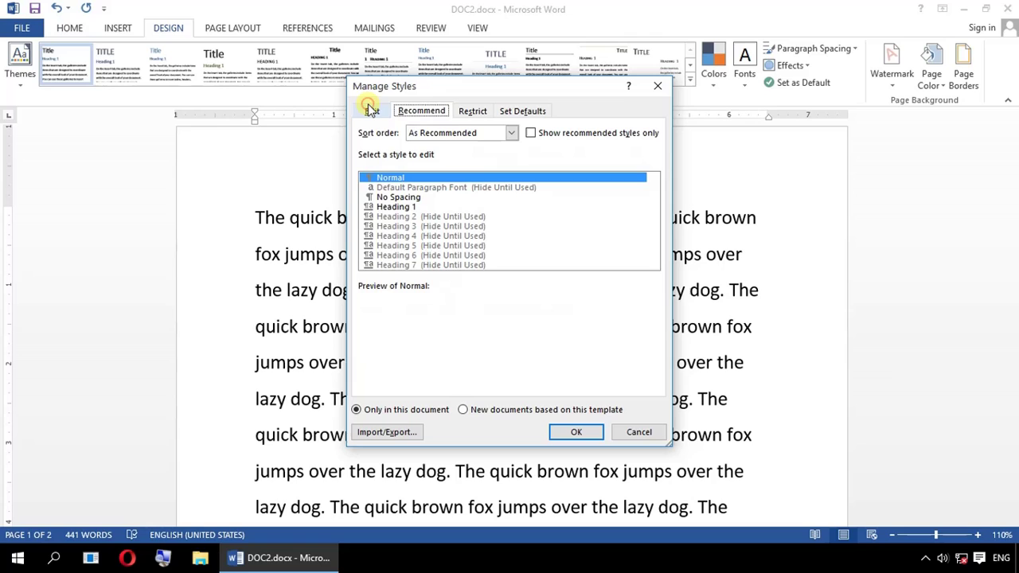
click(526, 111)
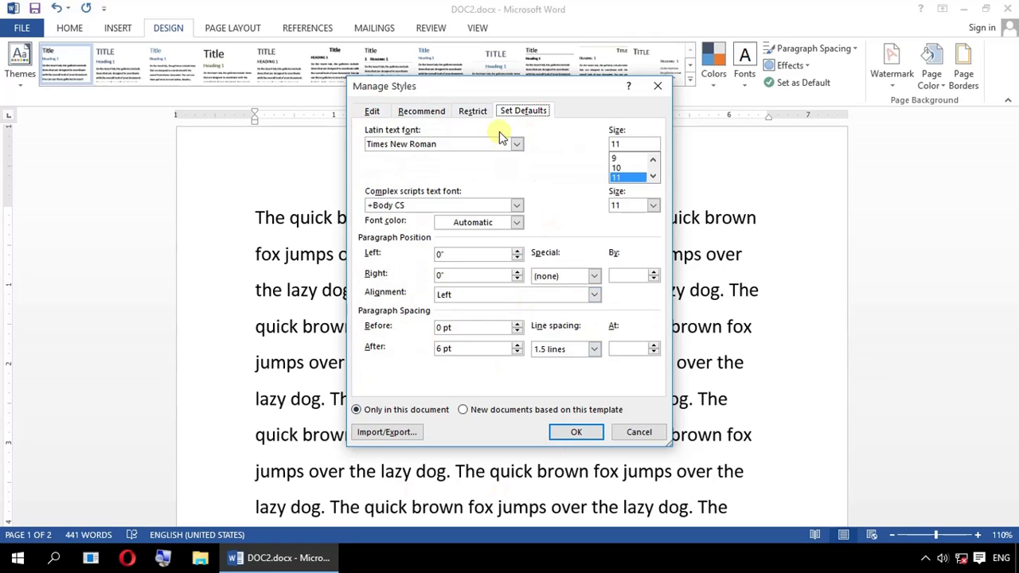
click(631, 435)
click(850, 47)
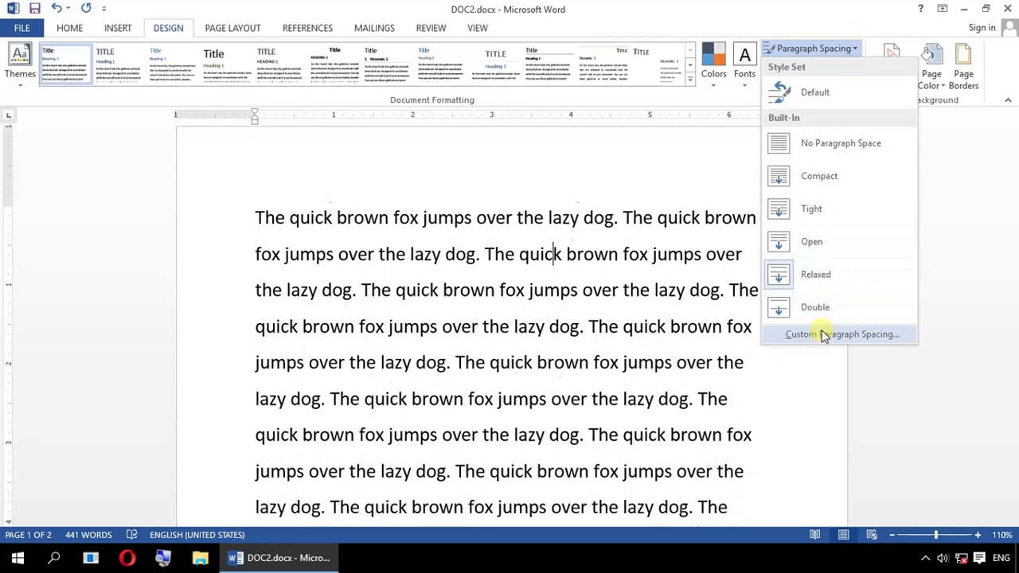
click(985, 181)
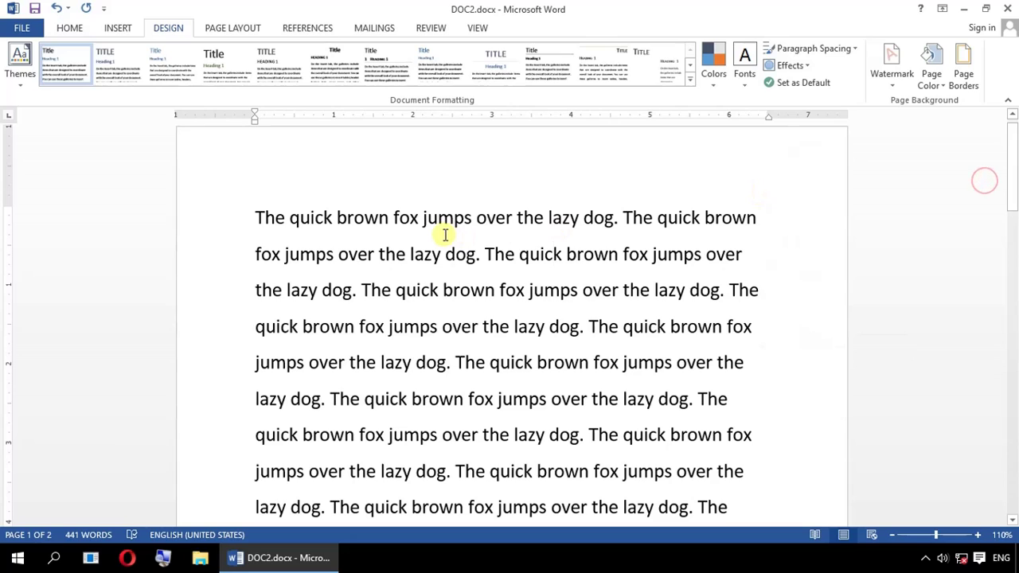
- Look over the available theme effects without applying one
click(387, 217)
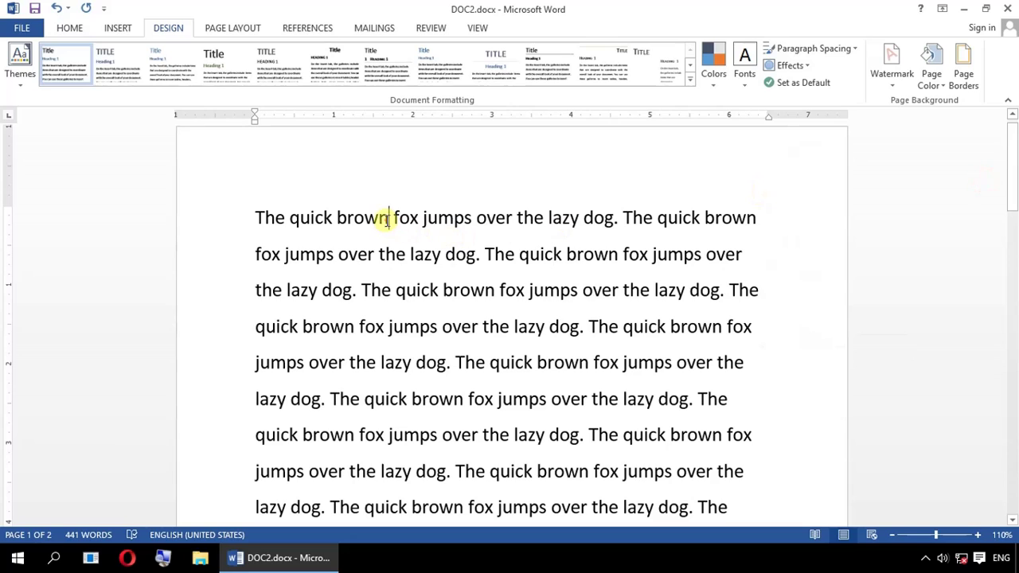
click(796, 65)
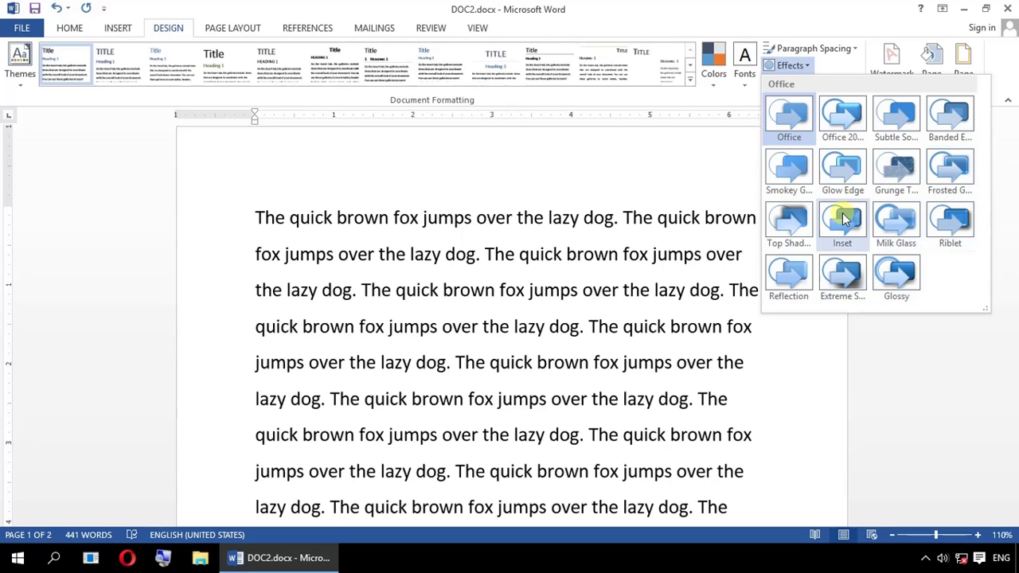
click(637, 194)
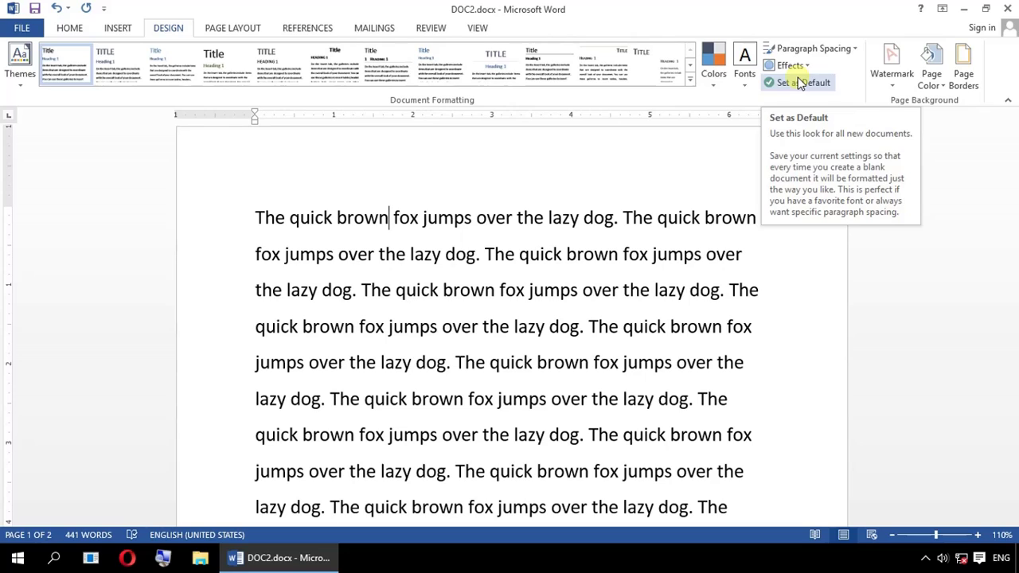
- Apply the built-in DO NOT COPY 1 diagonal watermark to the document and check it on the page
click(891, 79)
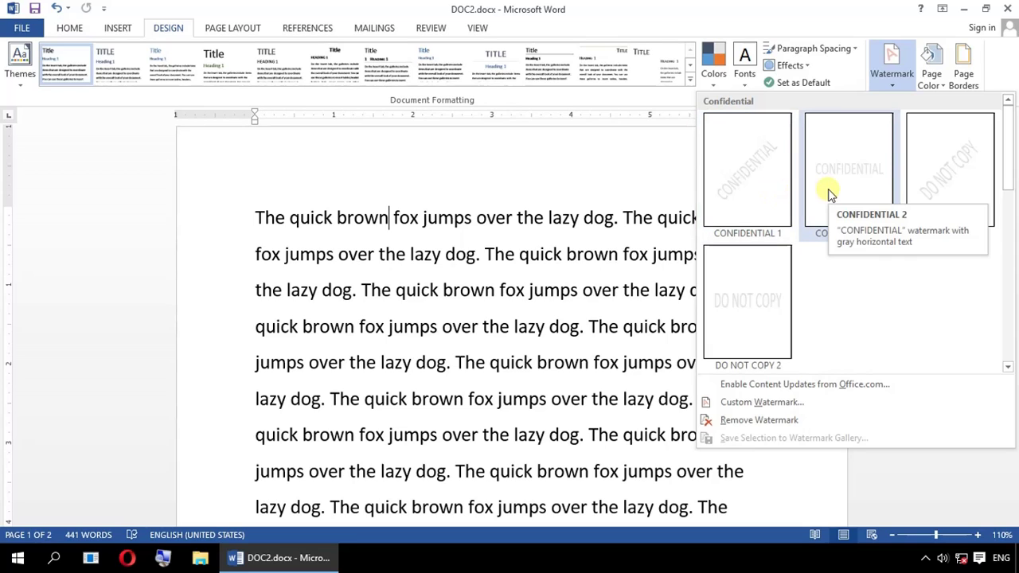
click(929, 195)
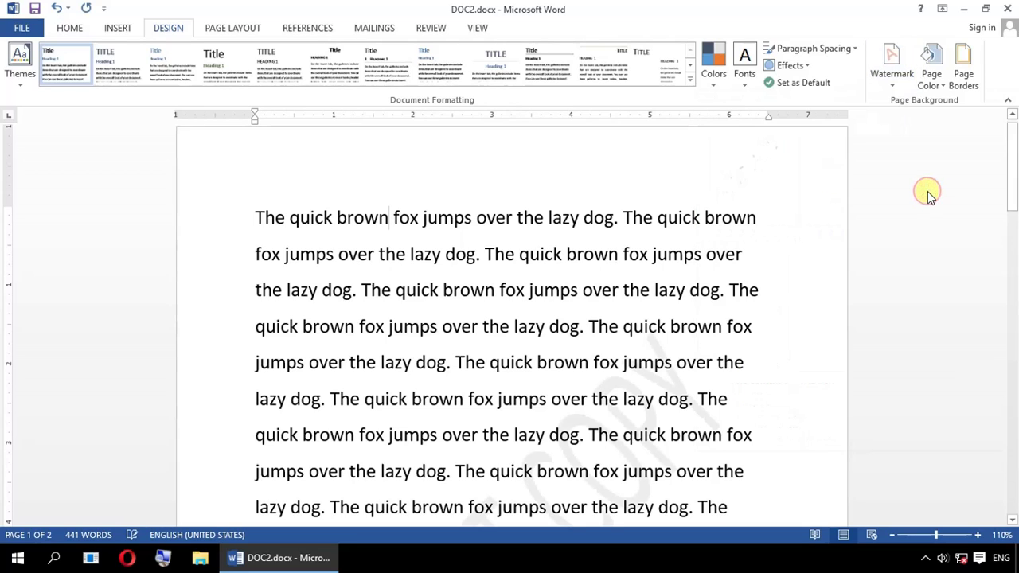
scroll(568, 257, down, 4)
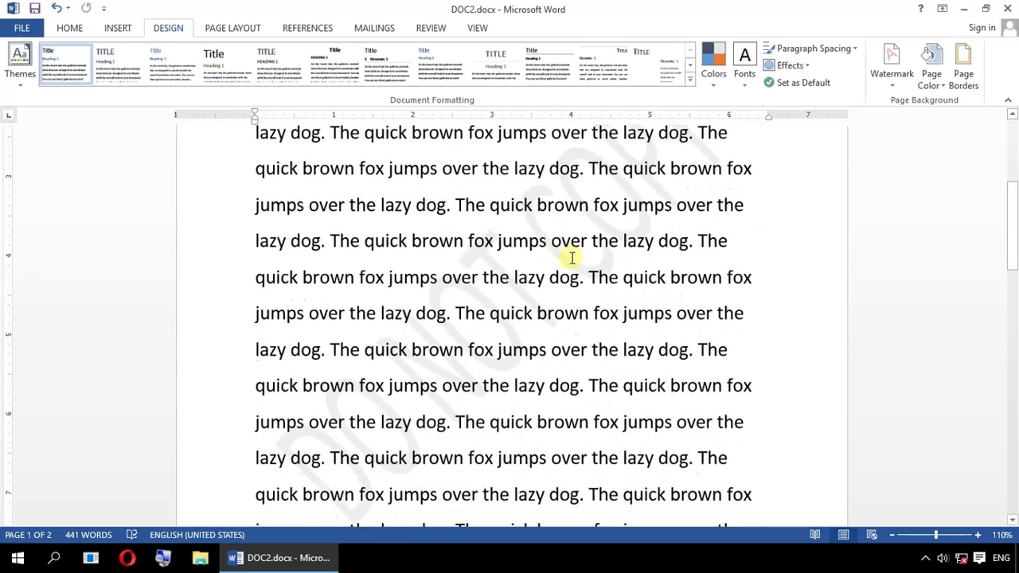
scroll(572, 257, up, 1)
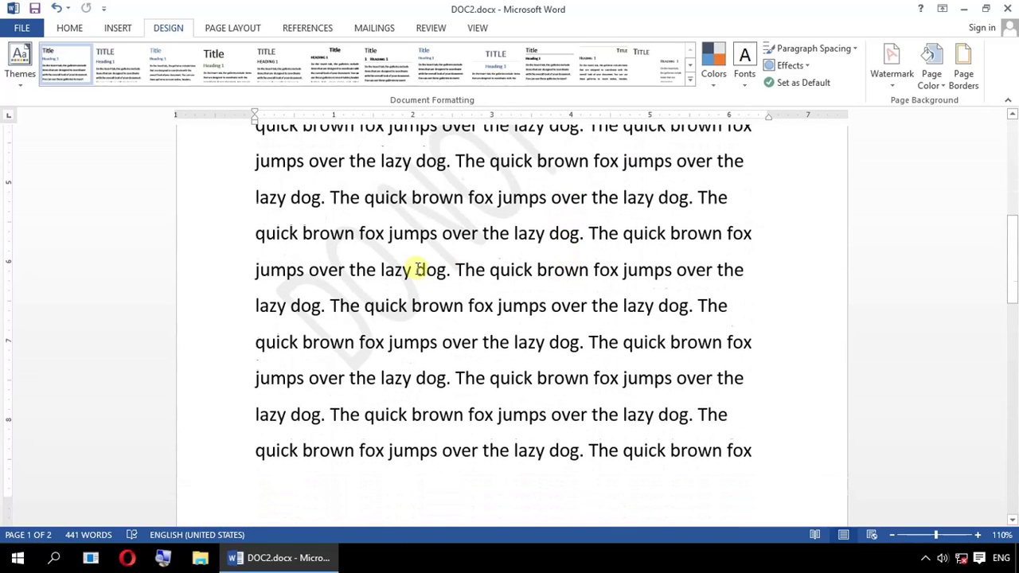
- Preview the theme page colours on the document without applying one
key(ctrl+a)
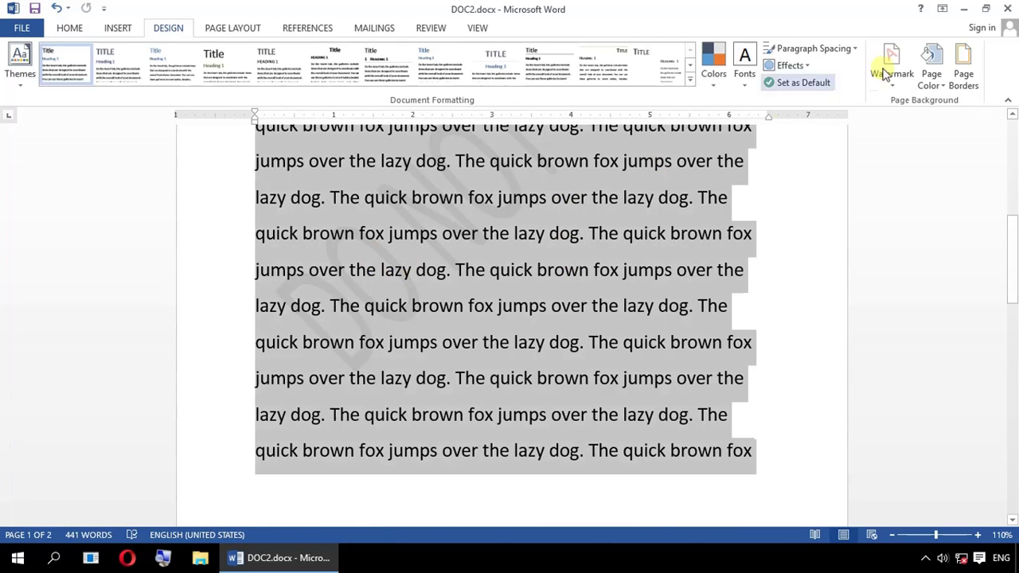
click(931, 73)
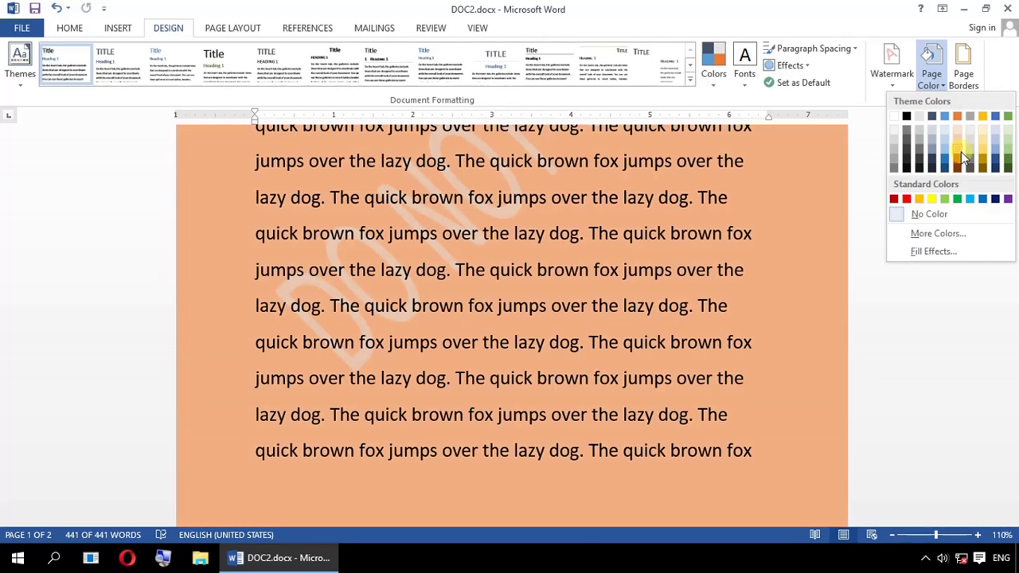
key(Escape)
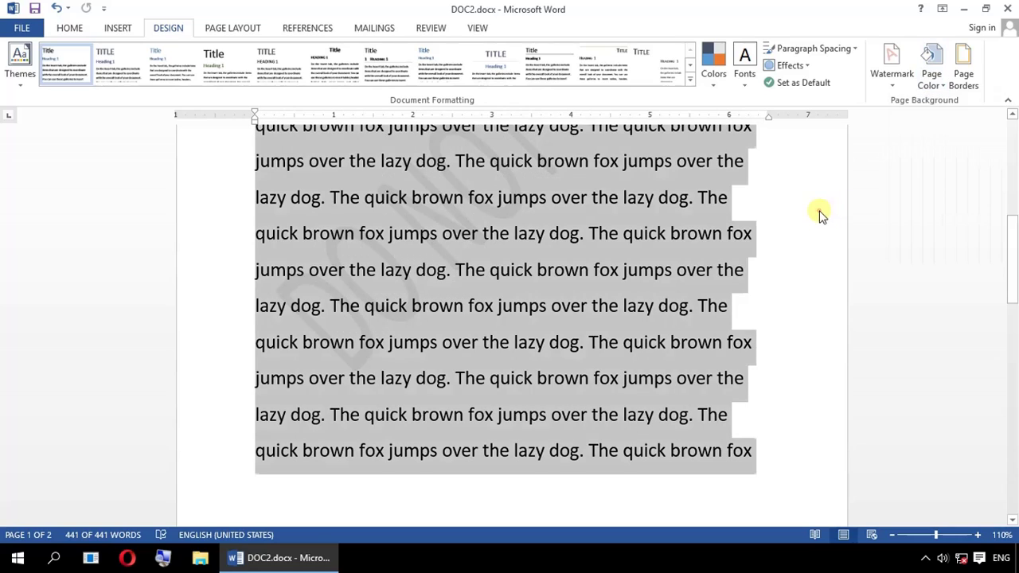
- Examine the custom picture watermark options, including picture selection without connecting to the Internet and the available scale values
click(889, 83)
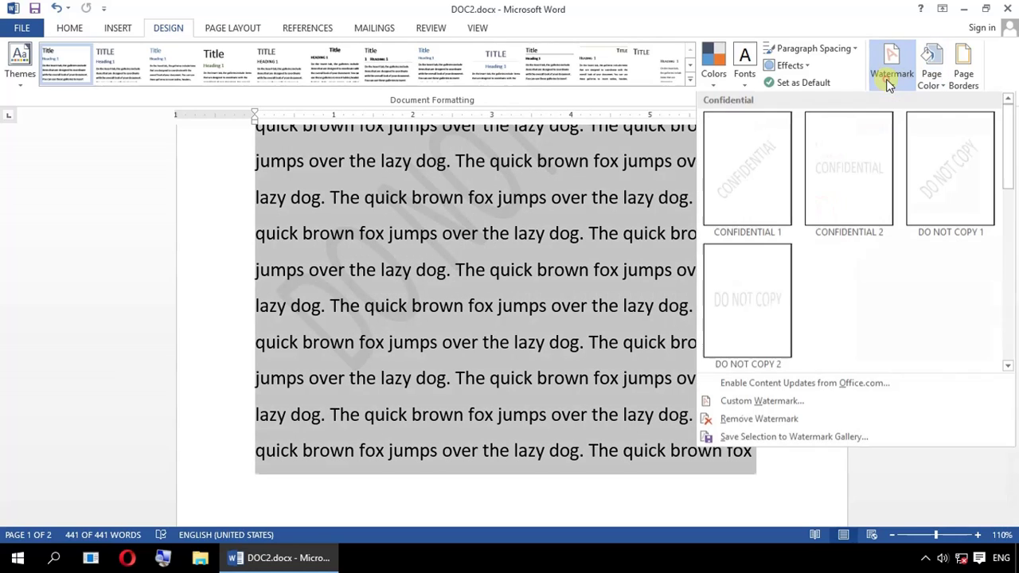
click(776, 404)
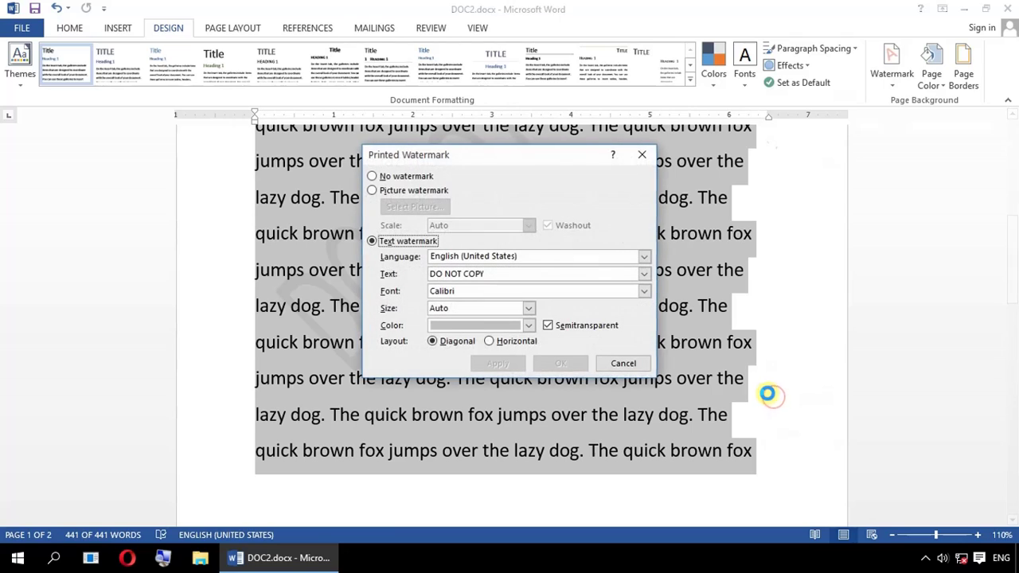
click(373, 191)
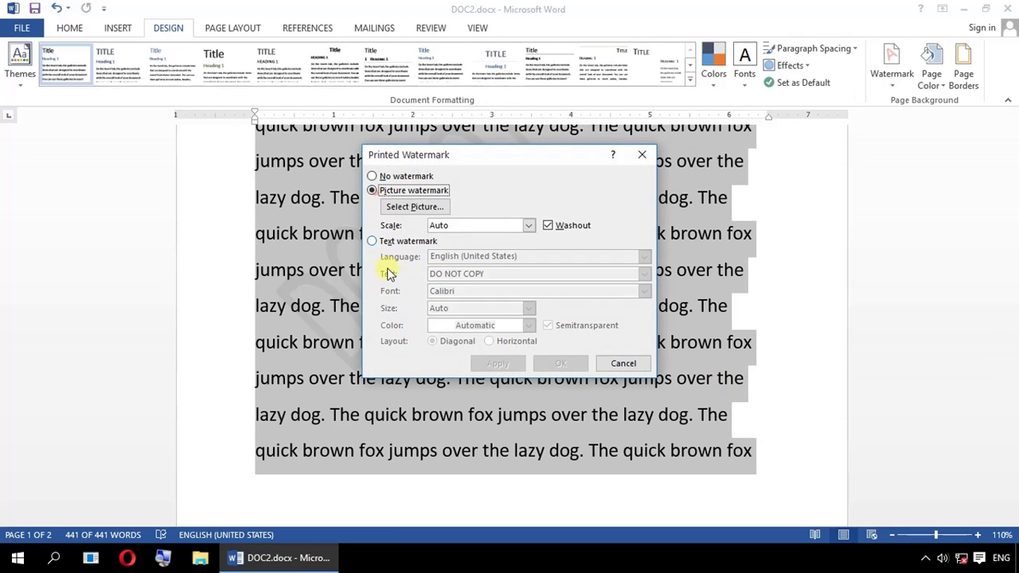
click(420, 207)
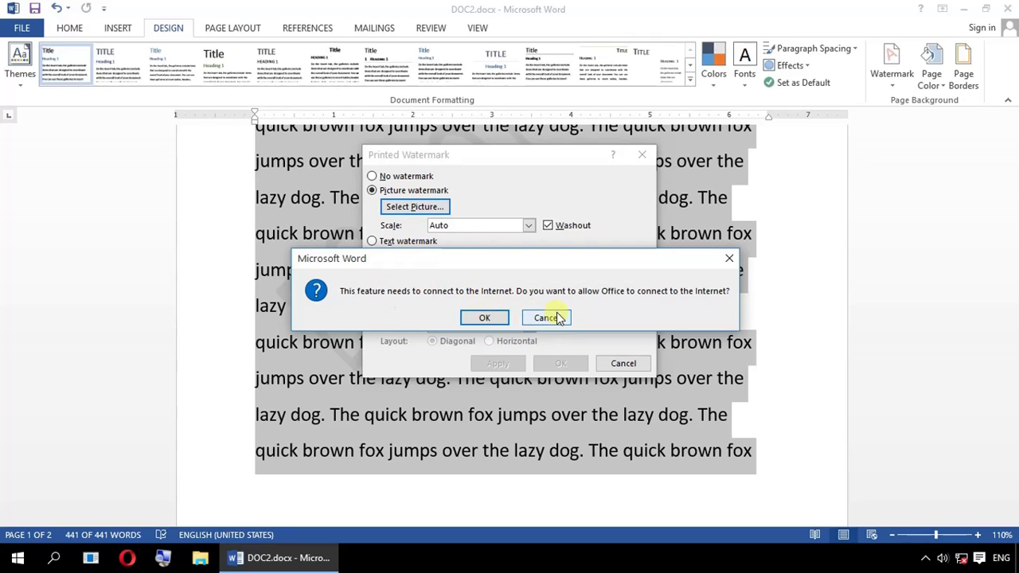
click(529, 318)
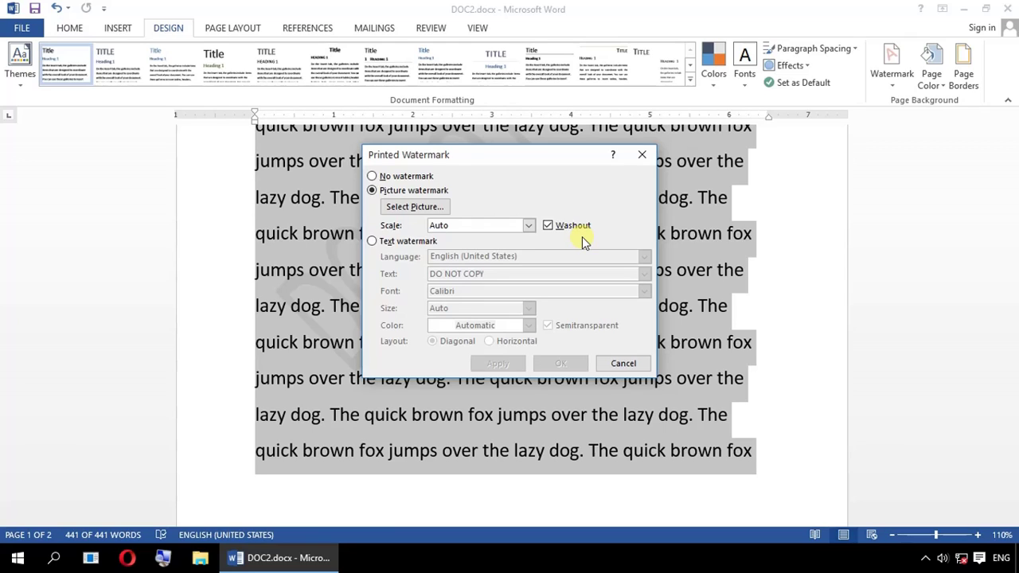
click(434, 209)
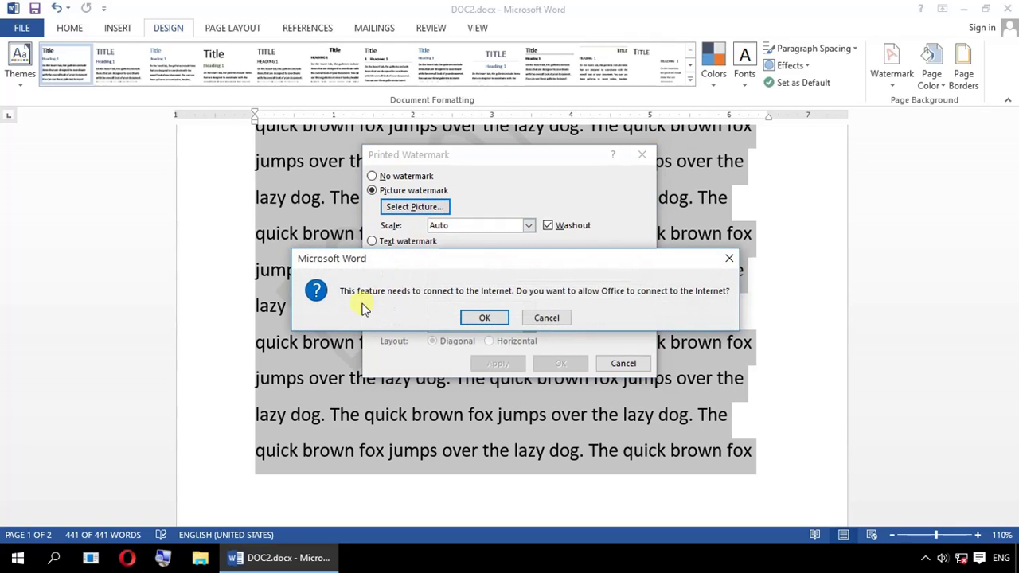
click(560, 320)
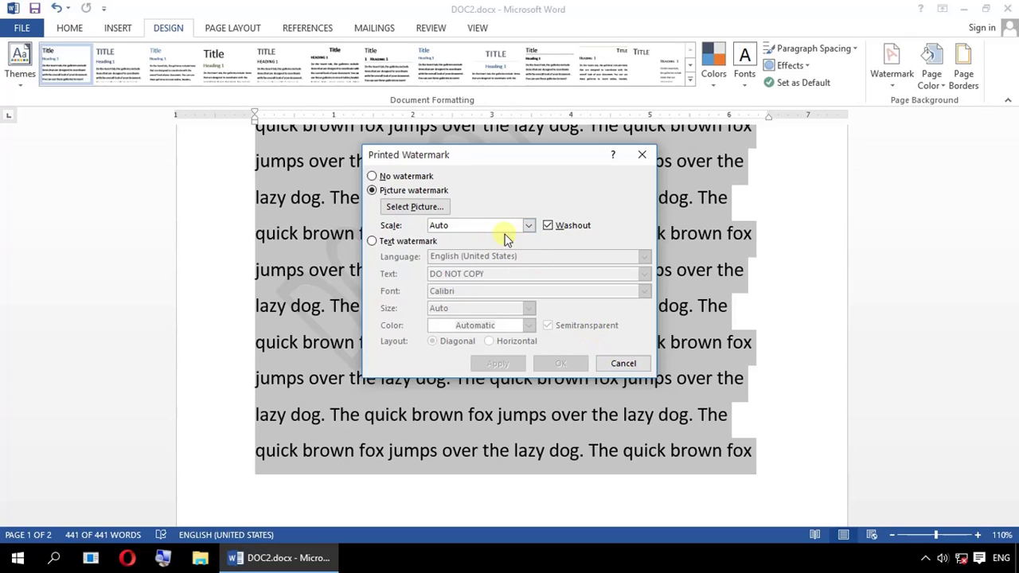
click(527, 227)
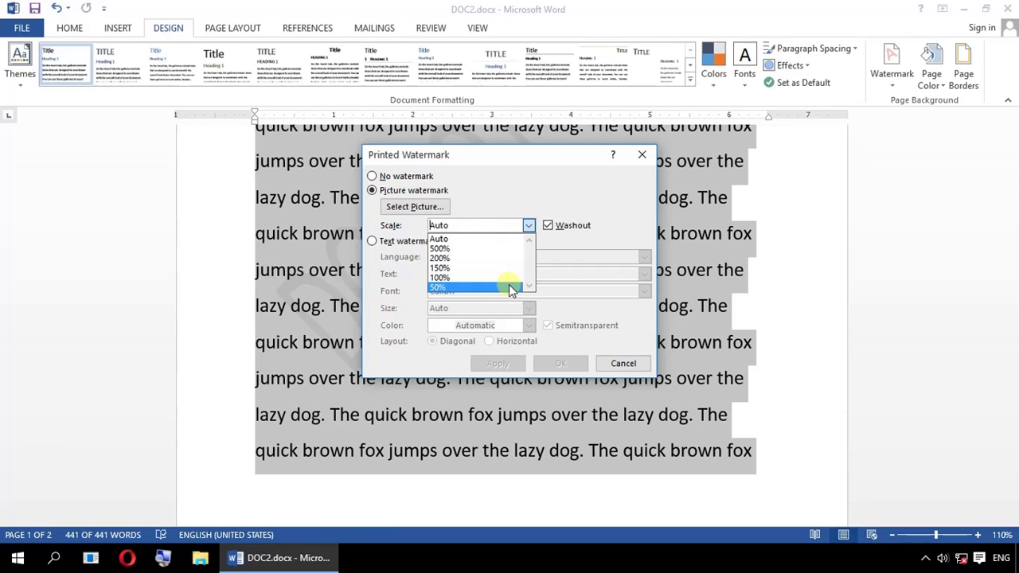
click(605, 203)
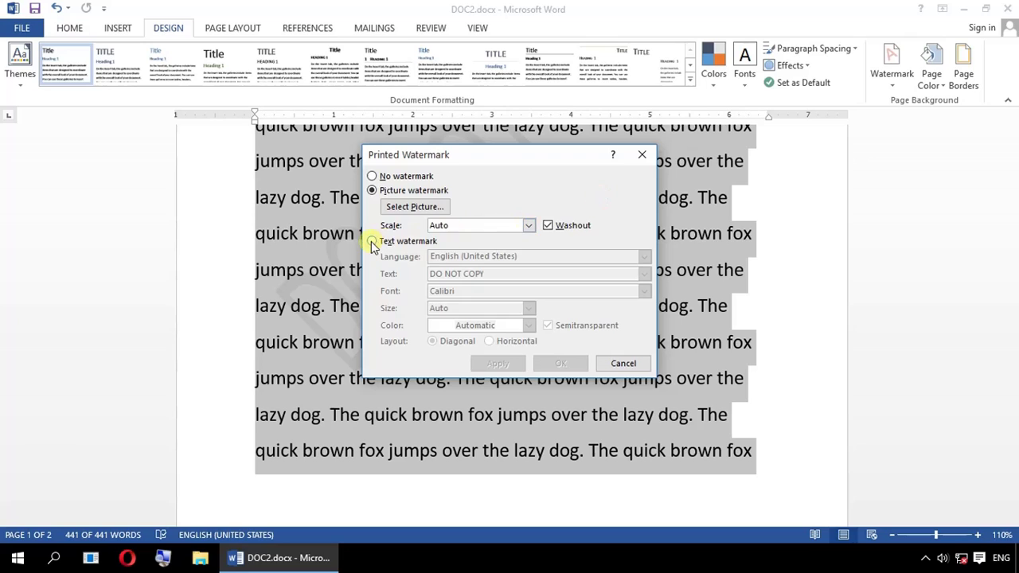
- Examine the custom text watermark settings, cancel them, and look over the remaining watermark gallery options without choosing one
click(371, 242)
click(506, 274)
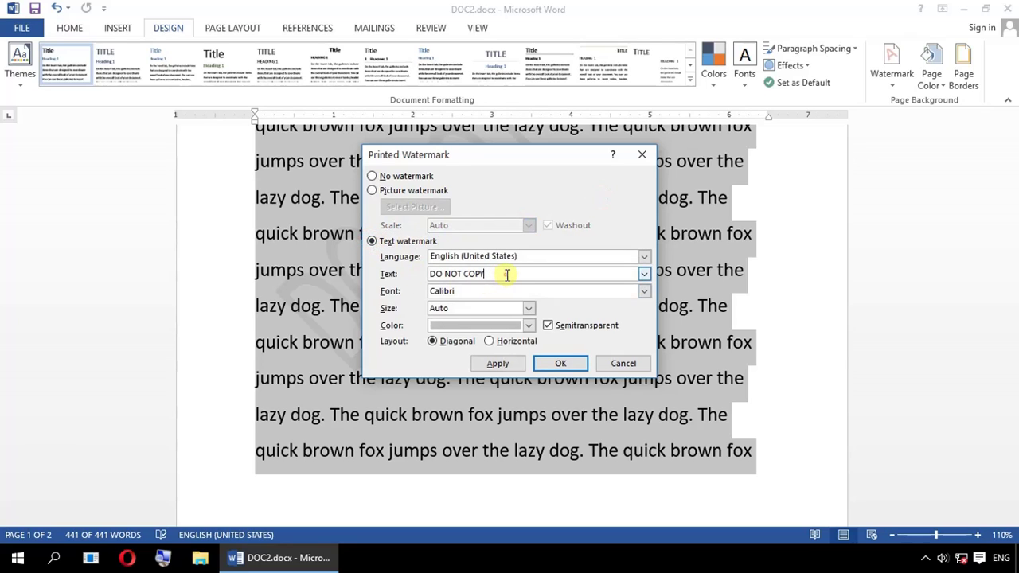
drag(506, 274, 424, 274)
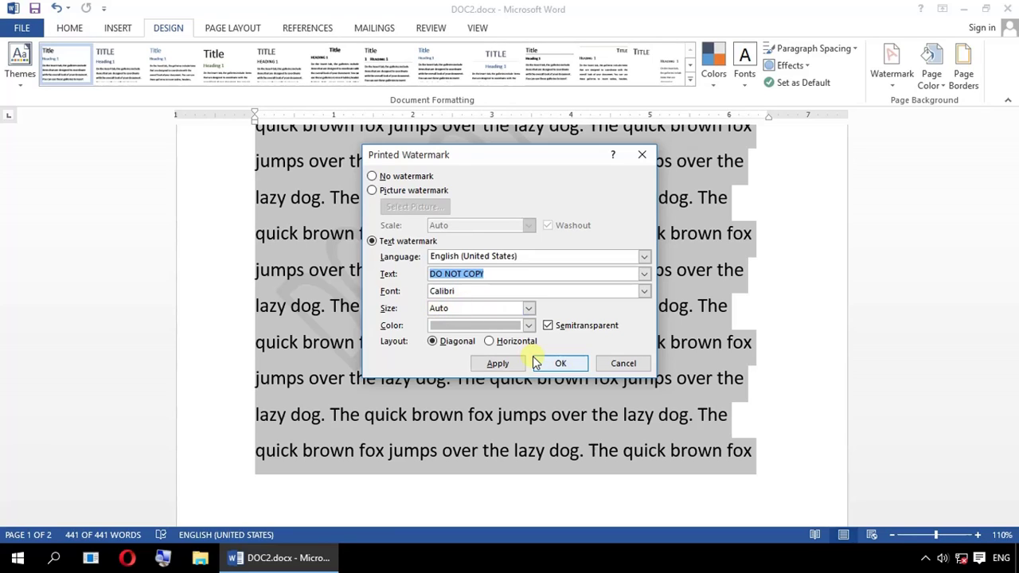
click(610, 359)
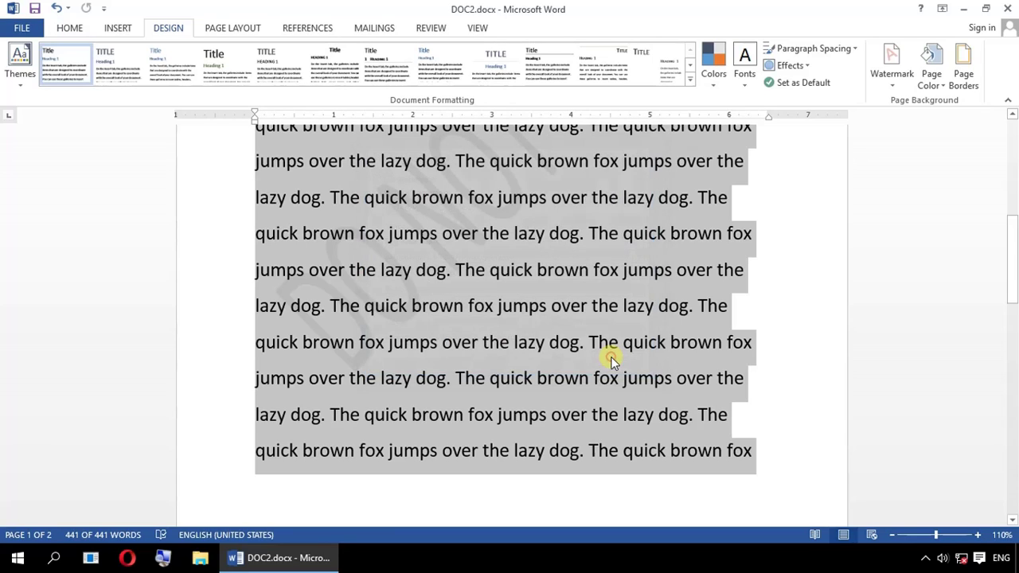
click(892, 71)
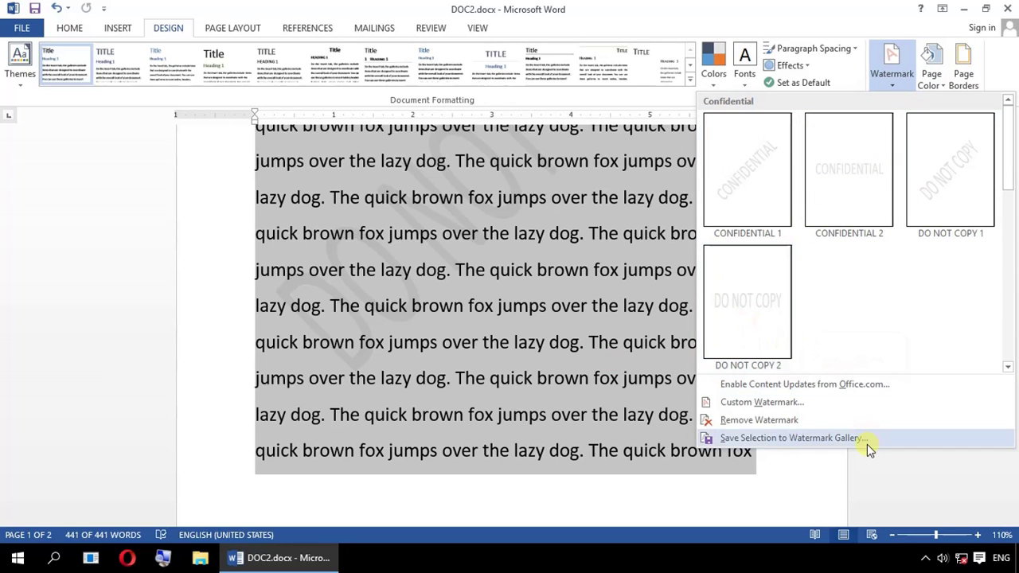
click(917, 485)
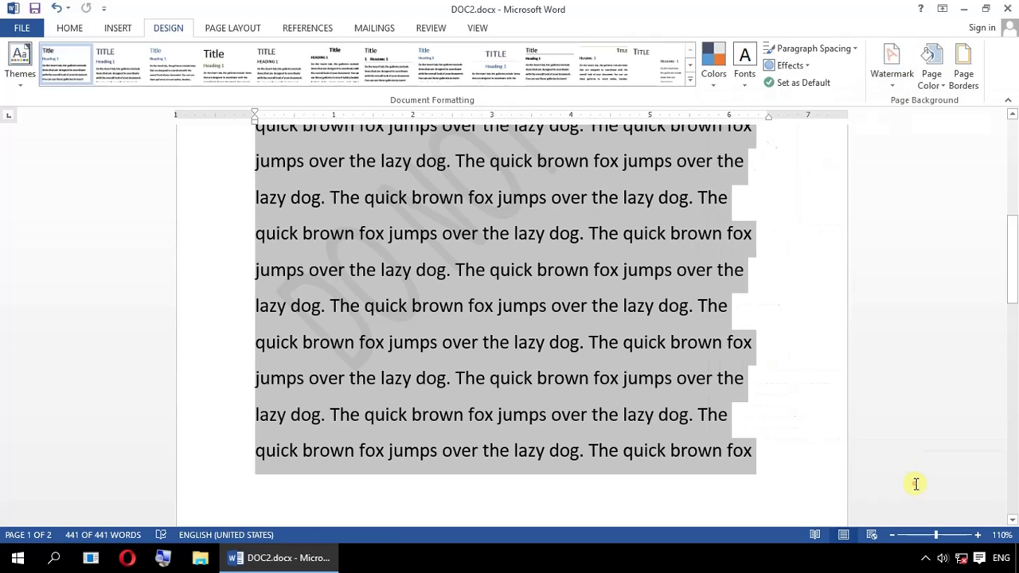
- Deselect the text and set the page colour to a light grey theme shade
click(564, 292)
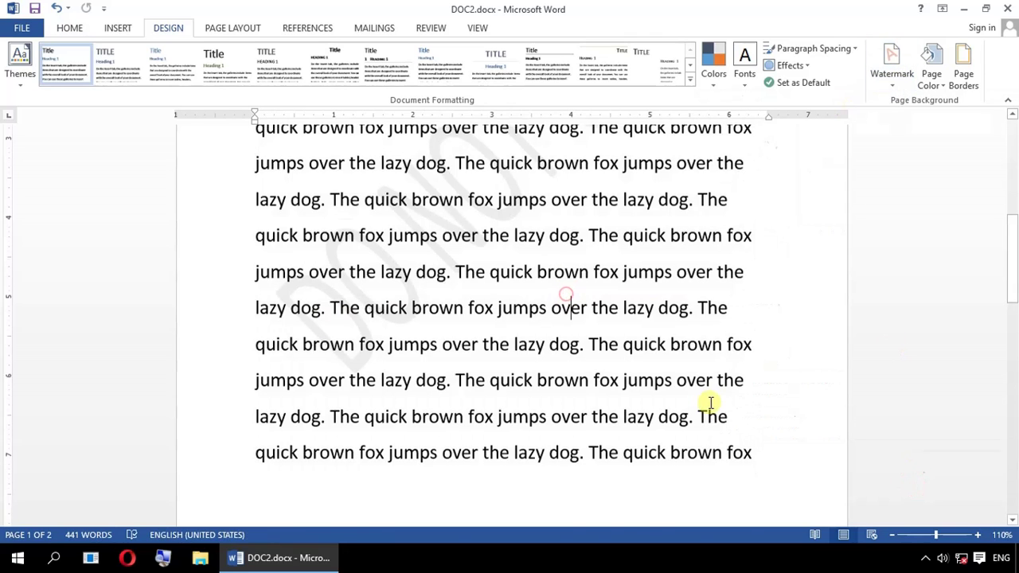
scroll(707, 405, up, 5)
click(939, 81)
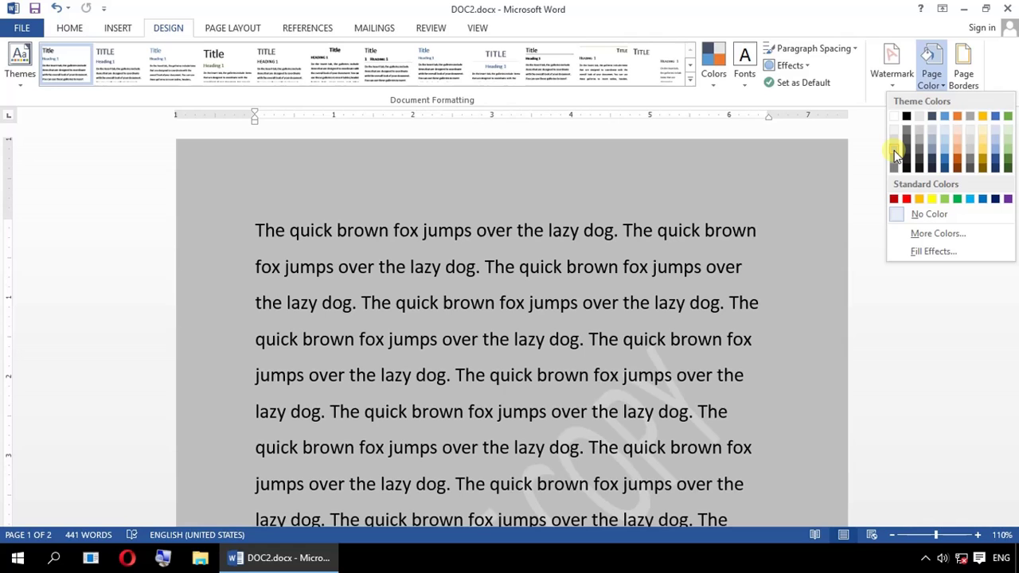
click(894, 156)
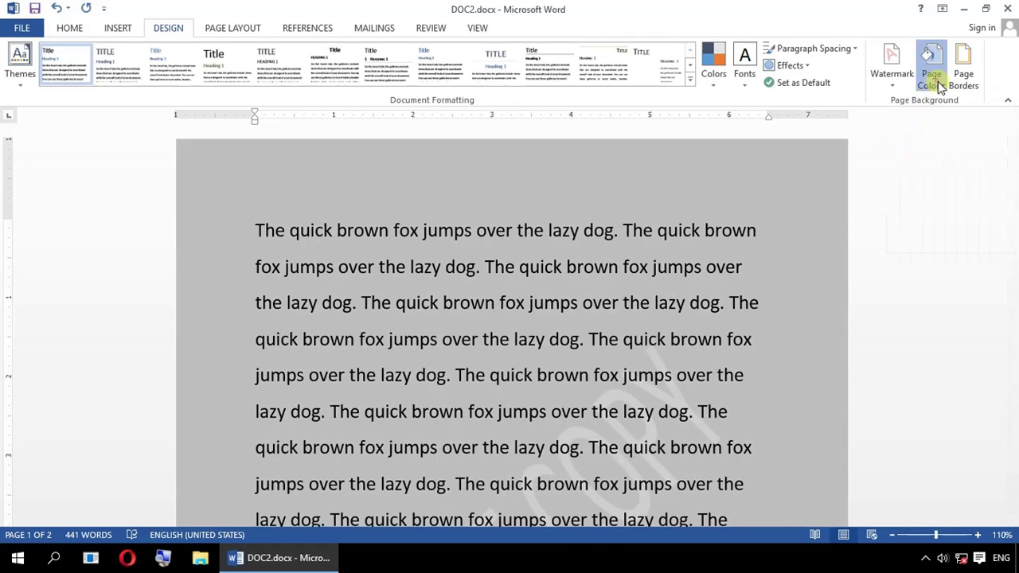
- Set the page colour to the darkest grey shade of the white theme colour and check the text and watermark against it
click(938, 82)
click(896, 165)
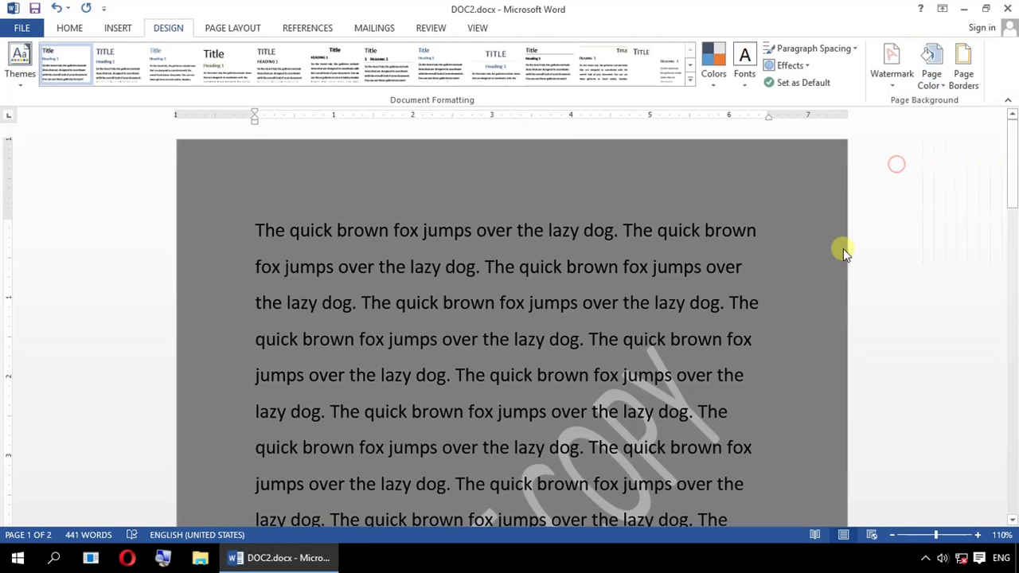
scroll(836, 252, down, 3)
click(239, 192)
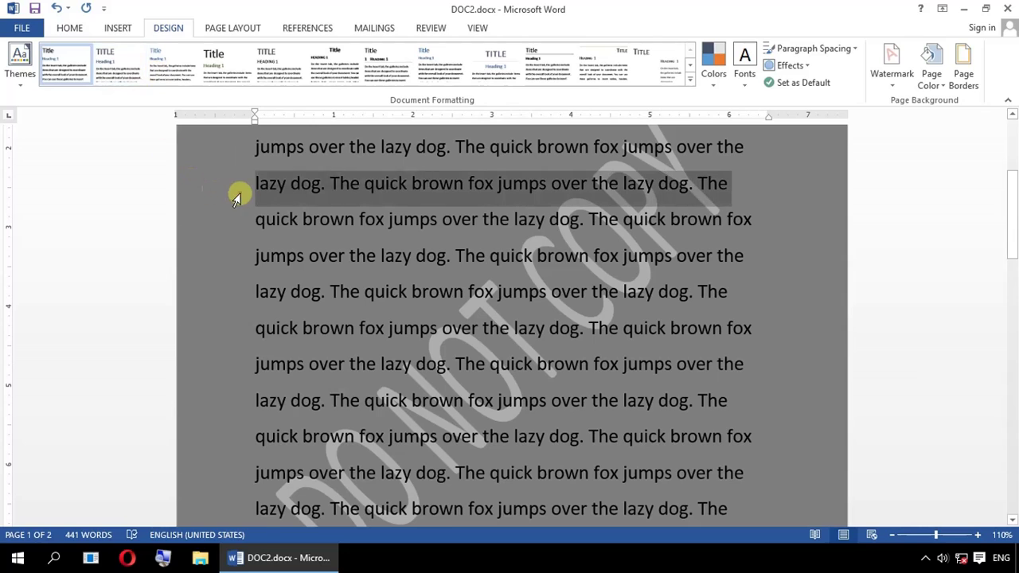
click(326, 231)
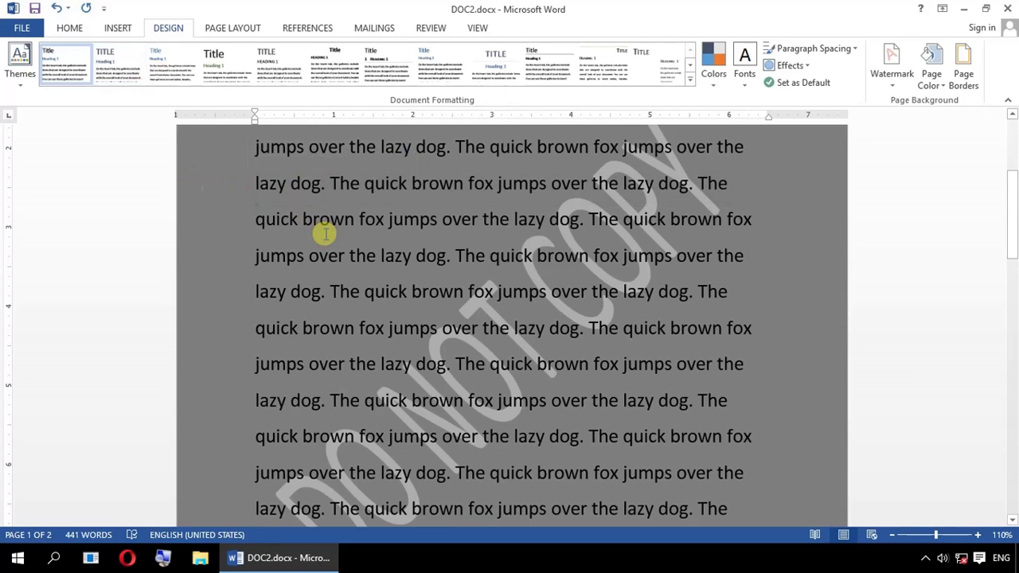
- Change the font colour of all the document text to white
key(ctrl+a)
click(83, 30)
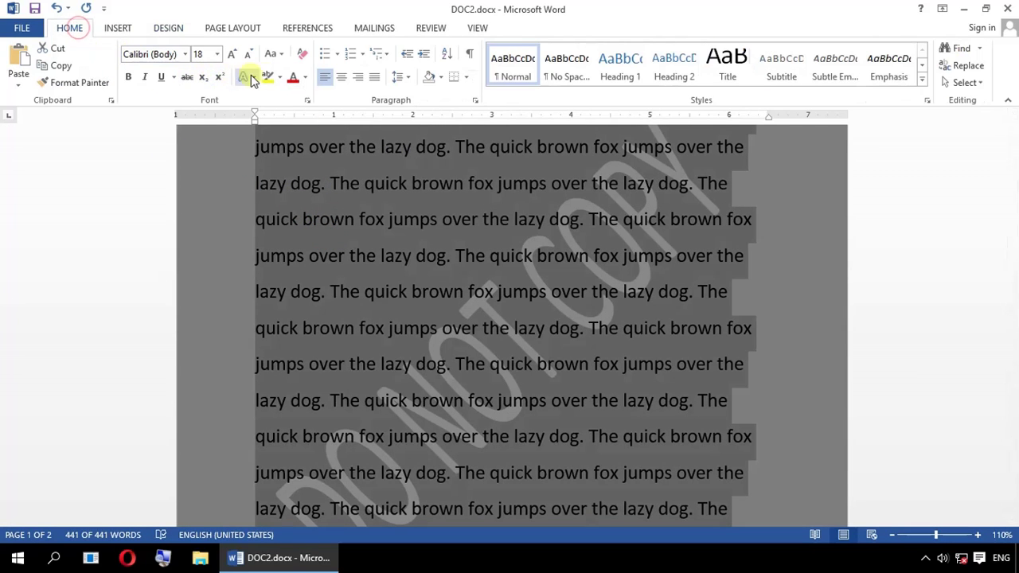
click(305, 78)
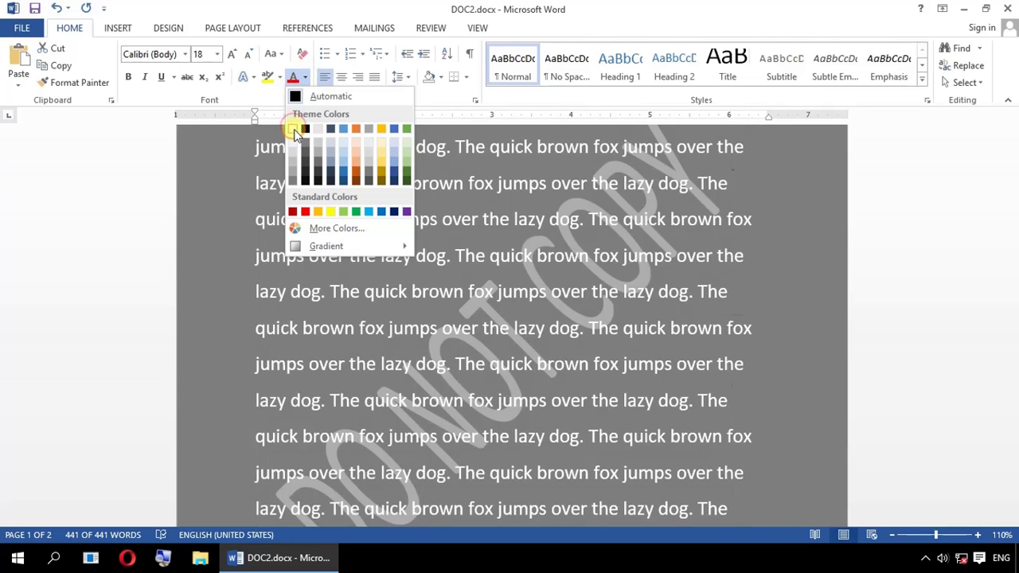
click(295, 130)
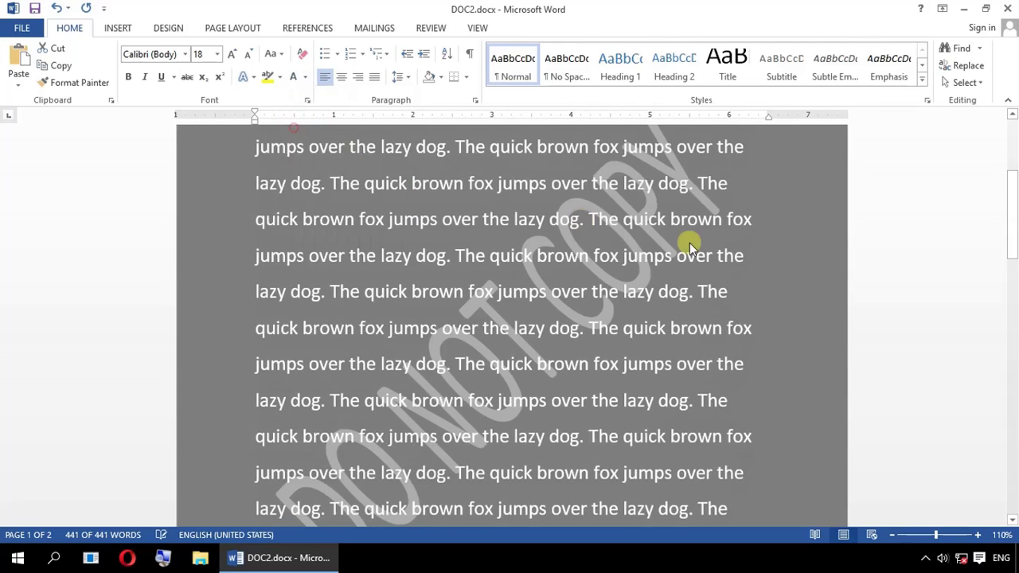
scroll(689, 239, up, 3)
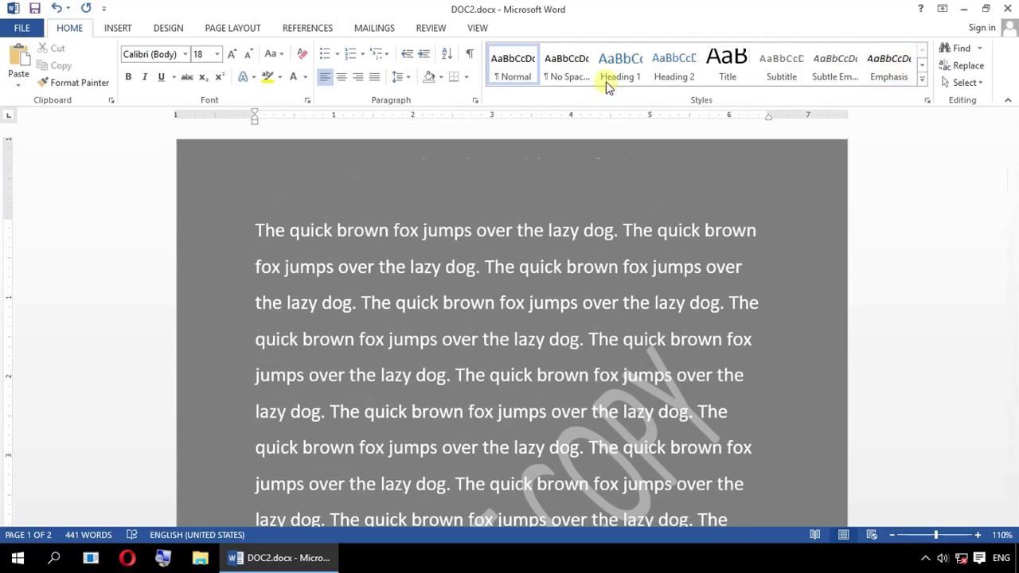
- Fill the page background with a one-colour grey gradient in the Vertical shading style
click(168, 27)
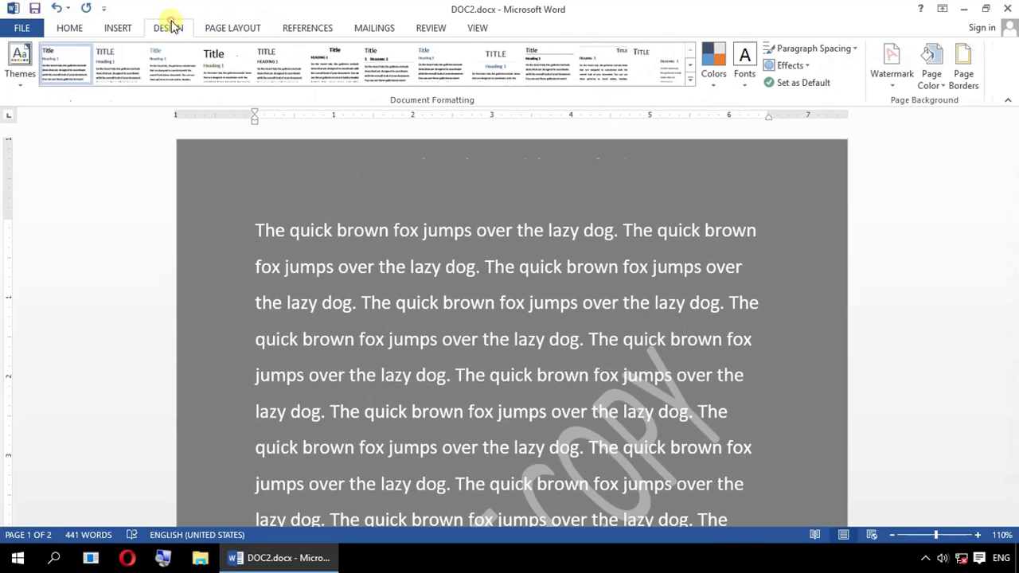
click(932, 79)
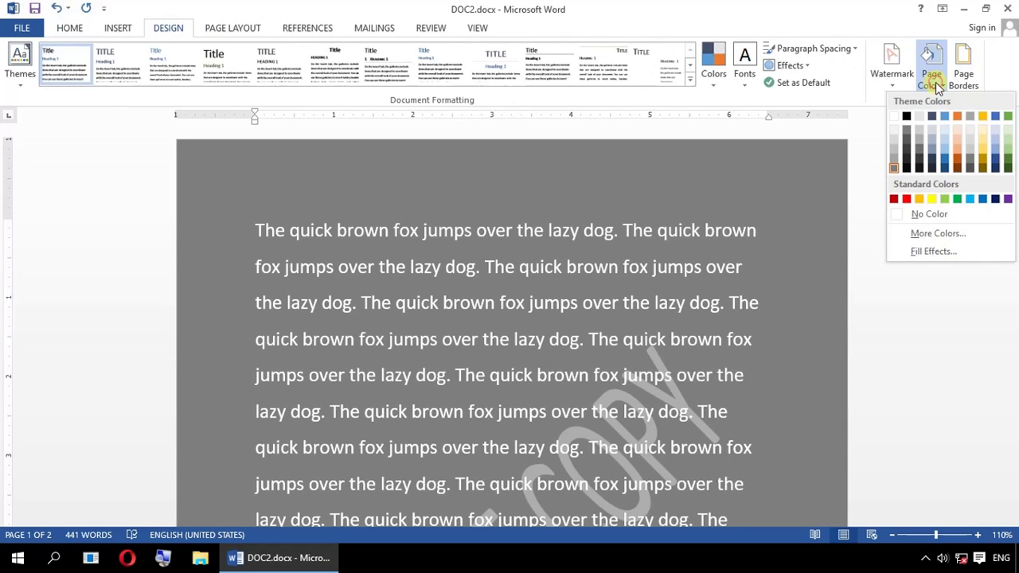
click(951, 250)
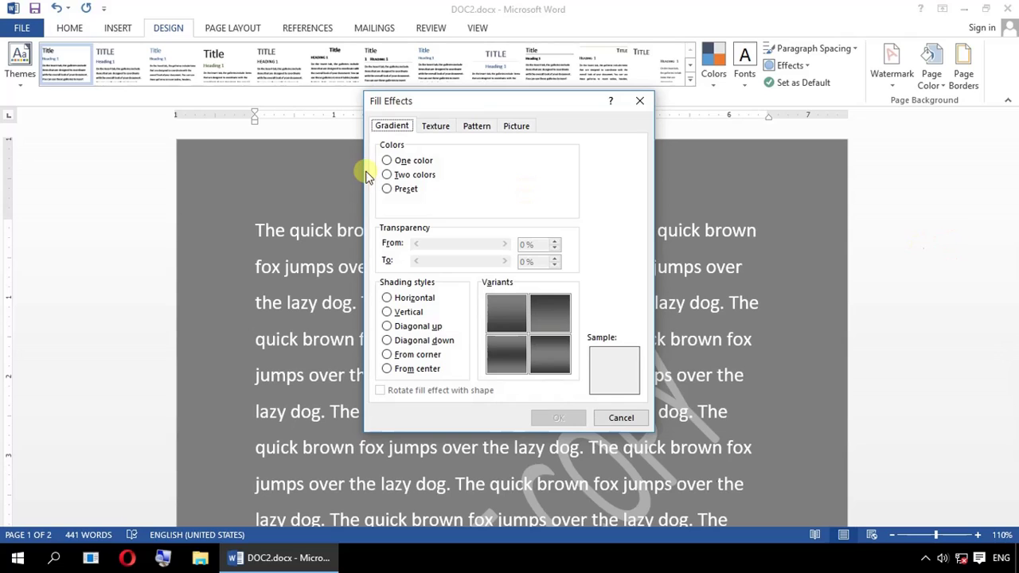
click(401, 310)
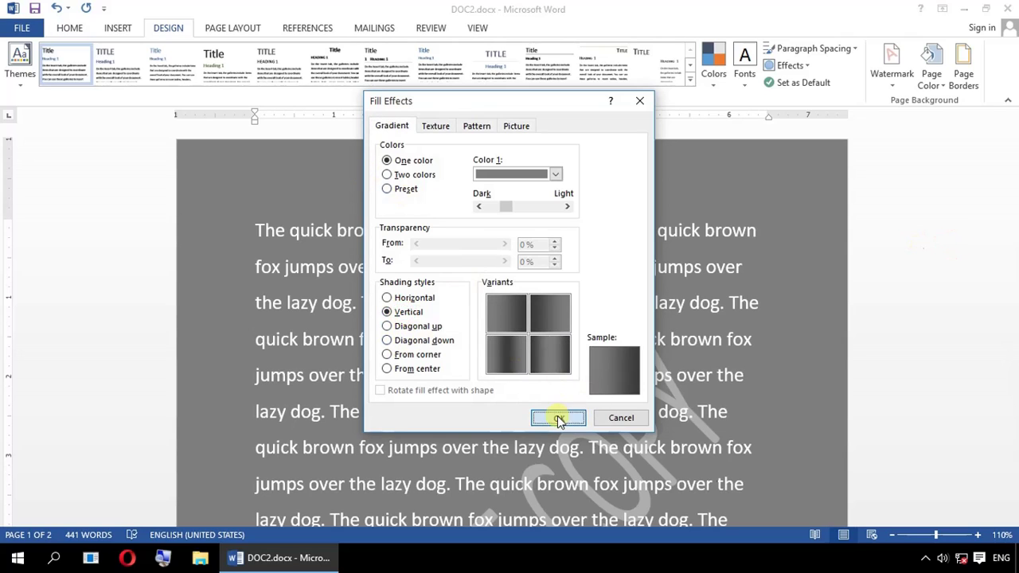
click(558, 417)
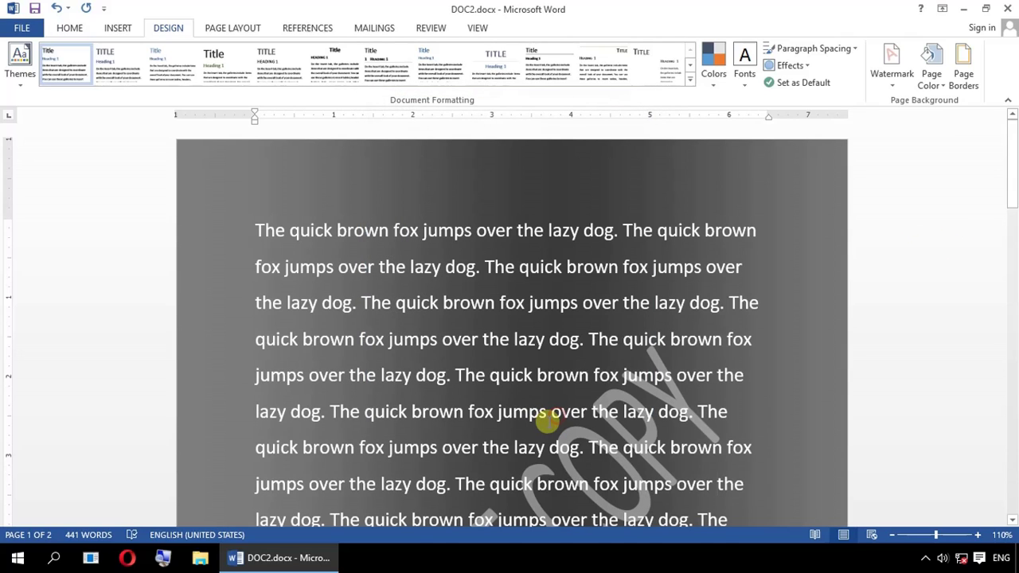
- Examine the texture, pattern and picture options of the page fill effects, and close them without applying any
click(931, 79)
click(928, 252)
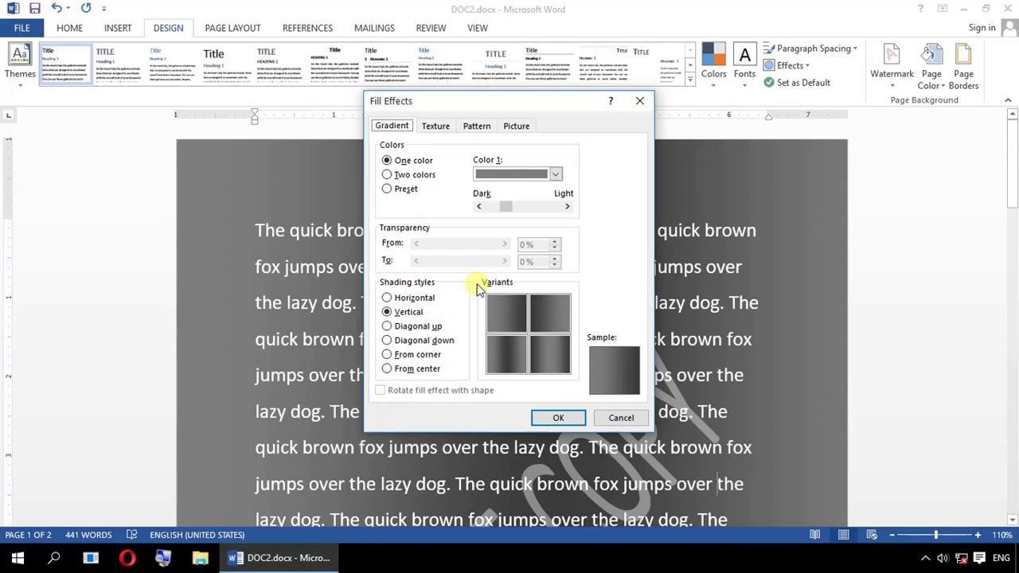
click(440, 129)
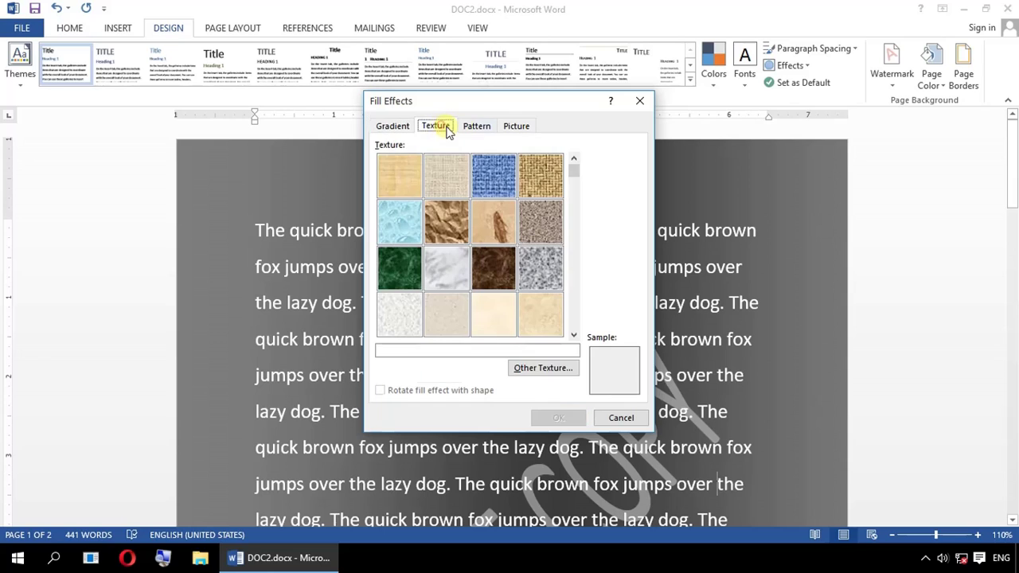
click(474, 128)
click(521, 129)
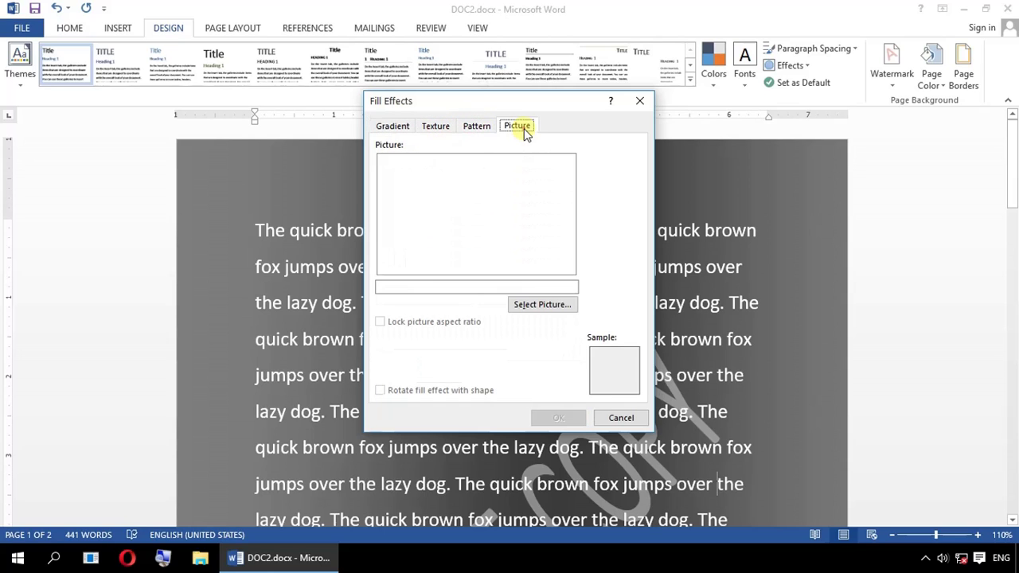
click(619, 418)
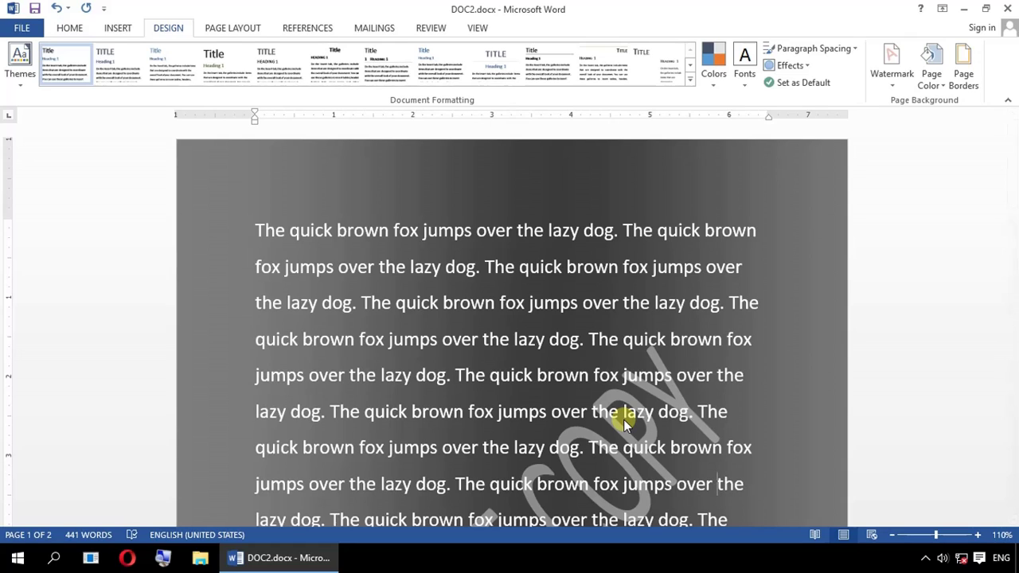
click(816, 296)
click(962, 89)
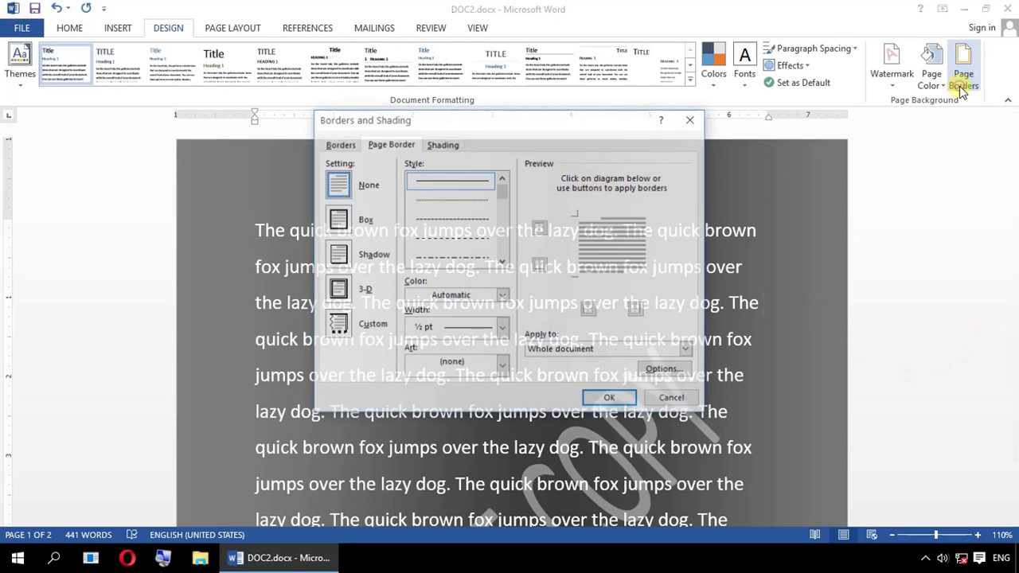
click(670, 400)
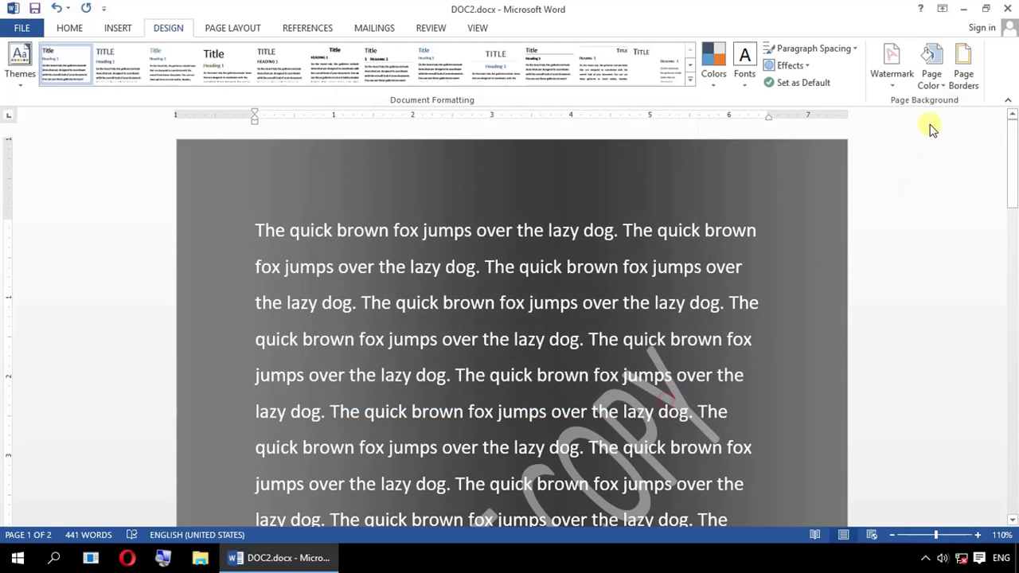
- Try a Box page border with the triple-line style at 3 pt for the whole document
click(957, 80)
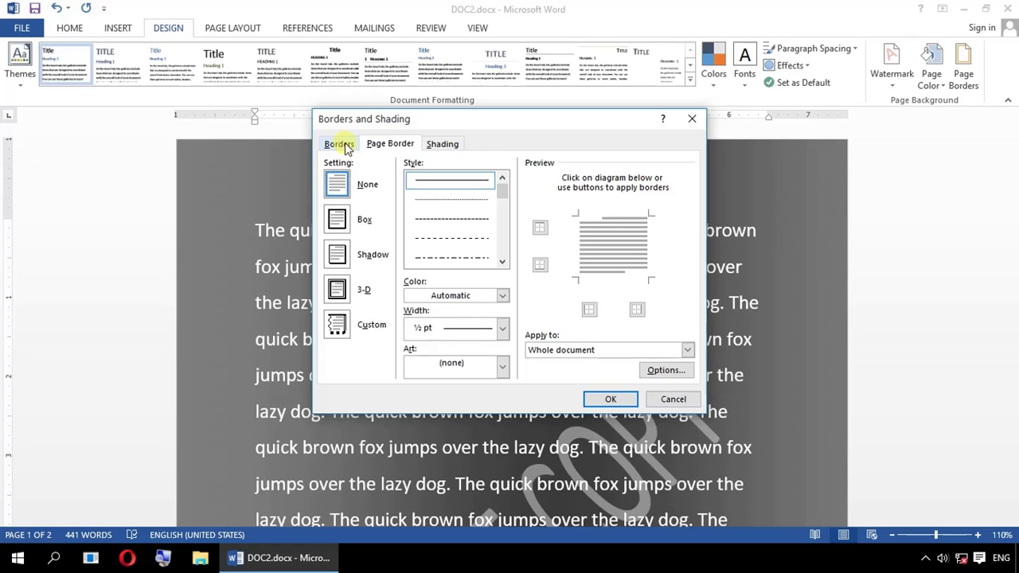
click(442, 145)
click(390, 147)
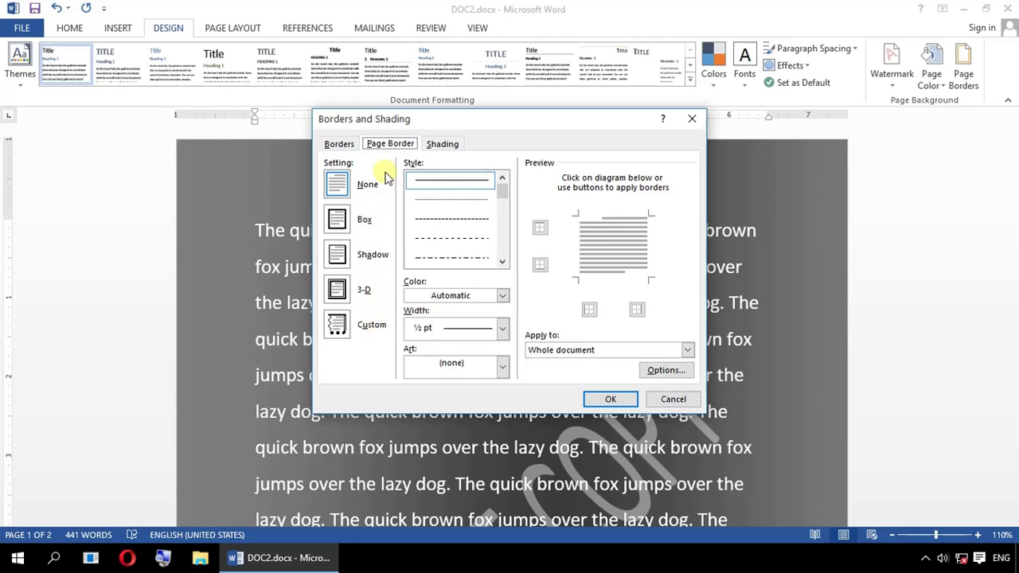
click(335, 223)
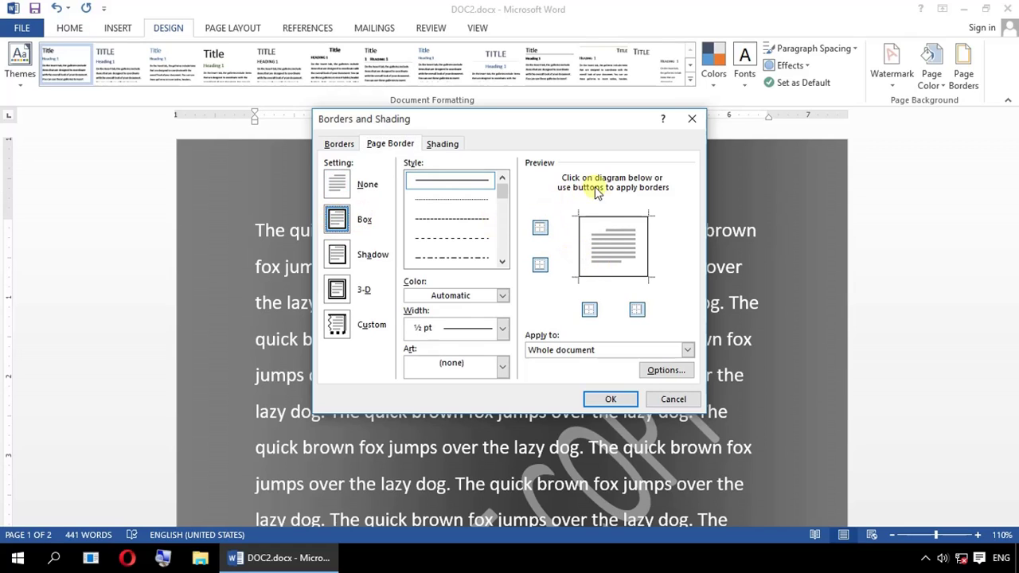
scroll(473, 227, down, 3)
click(474, 231)
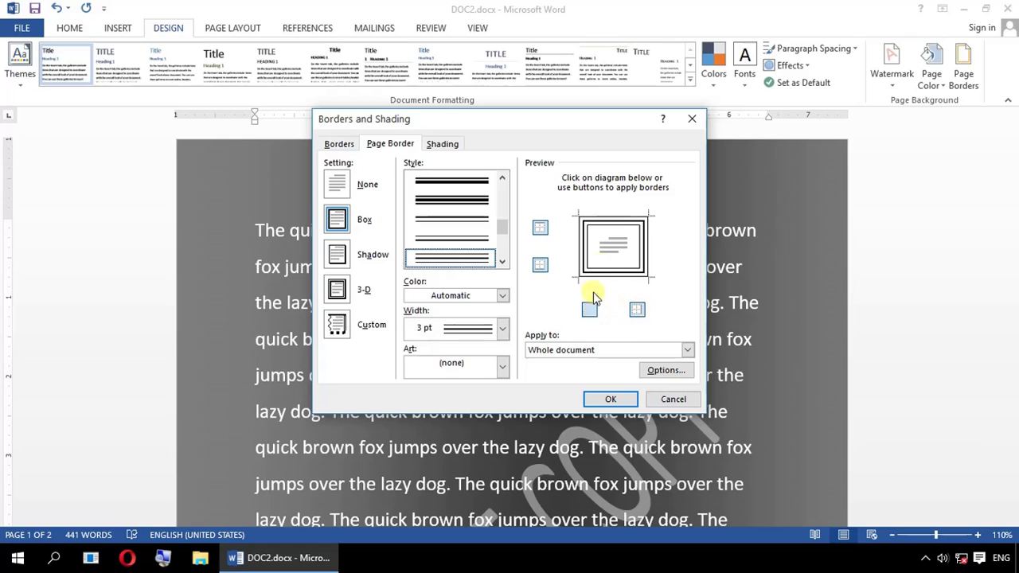
- Try removing the individual sides of the page border in the preview, and restore all four sides
click(540, 229)
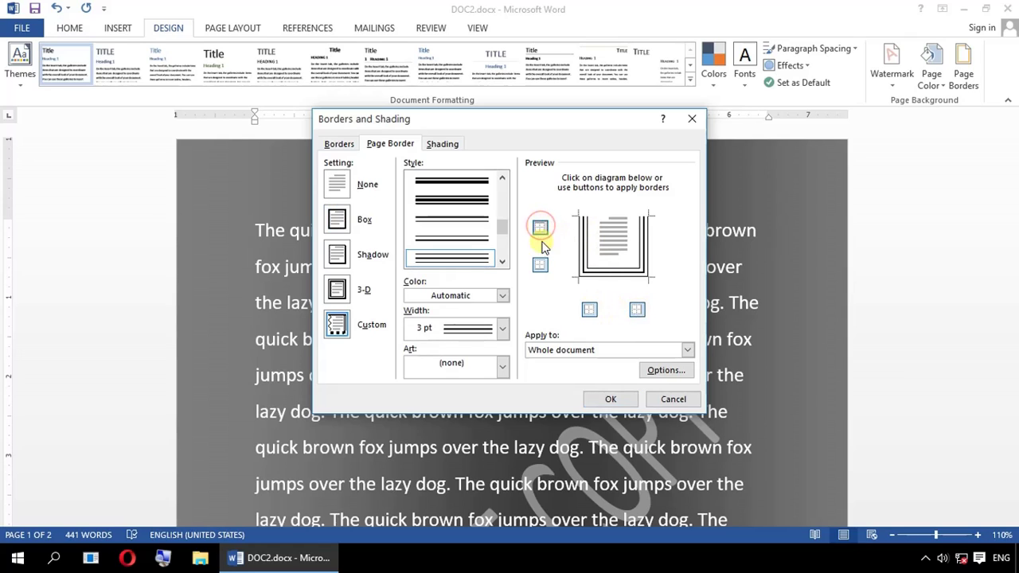
click(540, 265)
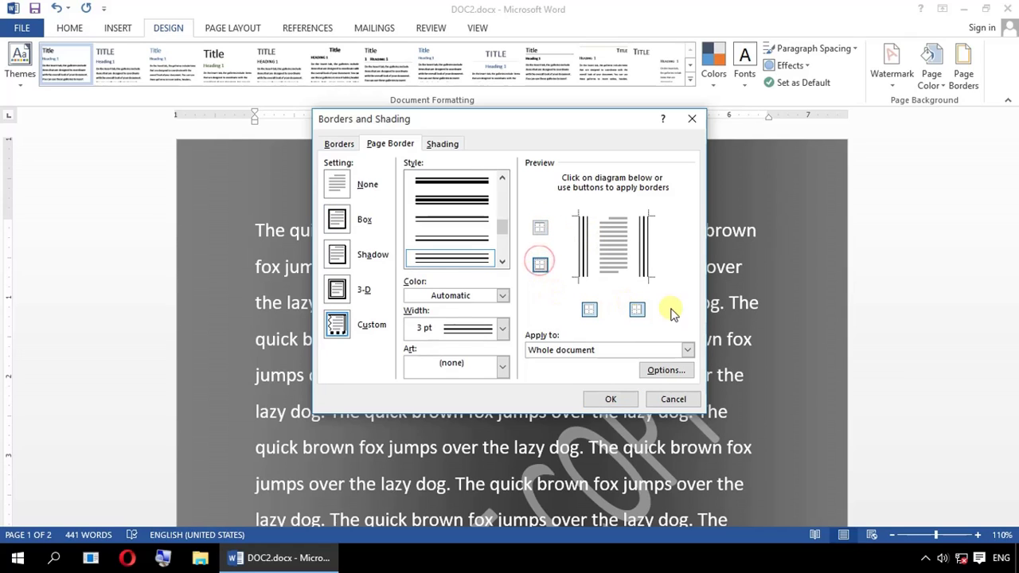
click(637, 310)
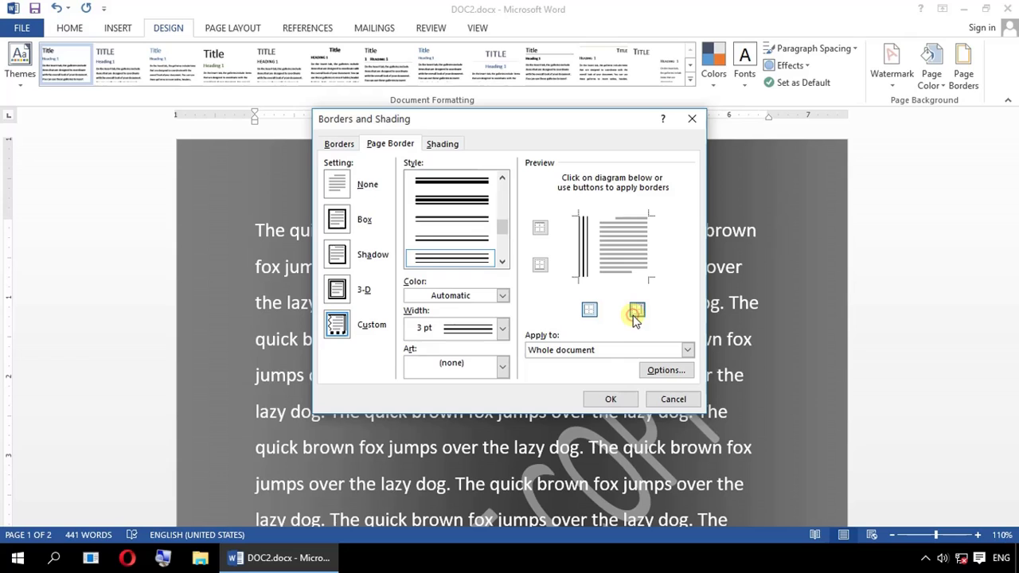
click(590, 310)
click(635, 310)
click(589, 310)
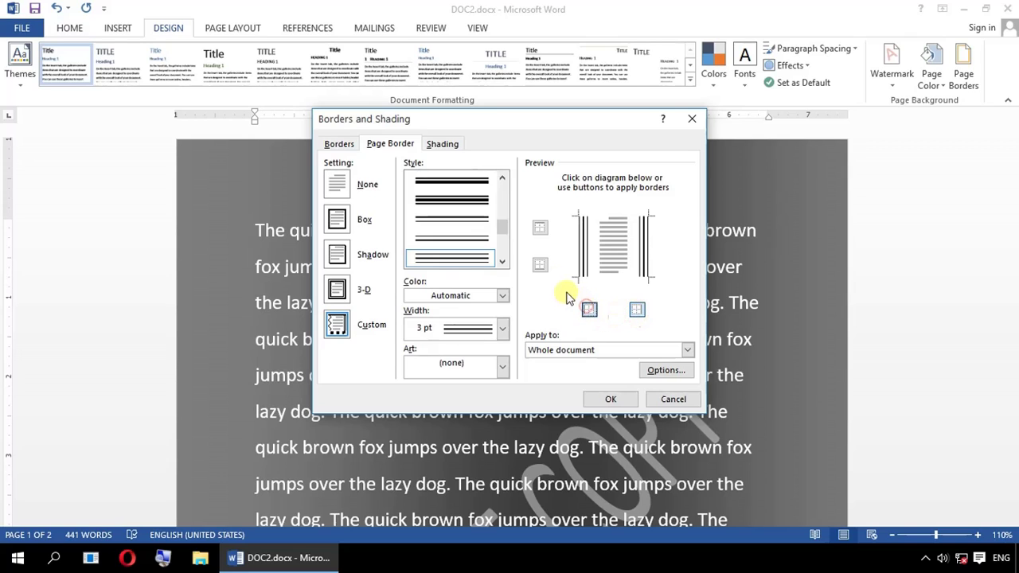
click(541, 265)
click(543, 230)
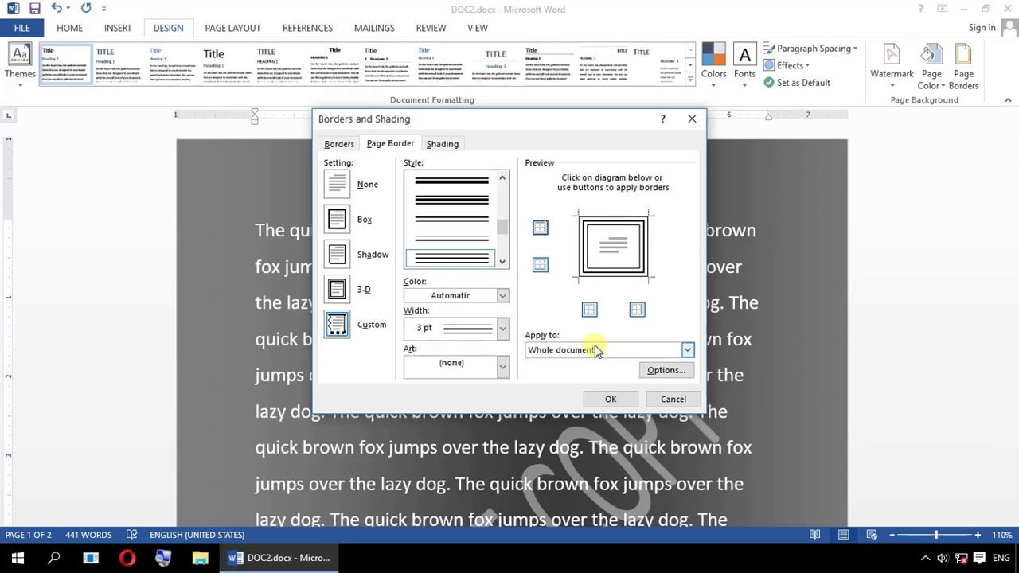
click(543, 232)
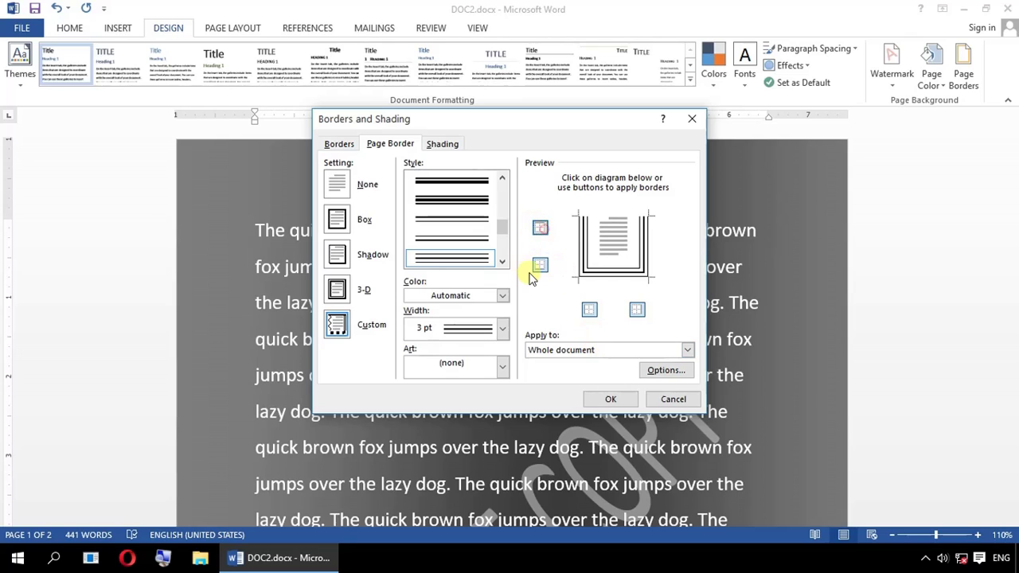
click(541, 230)
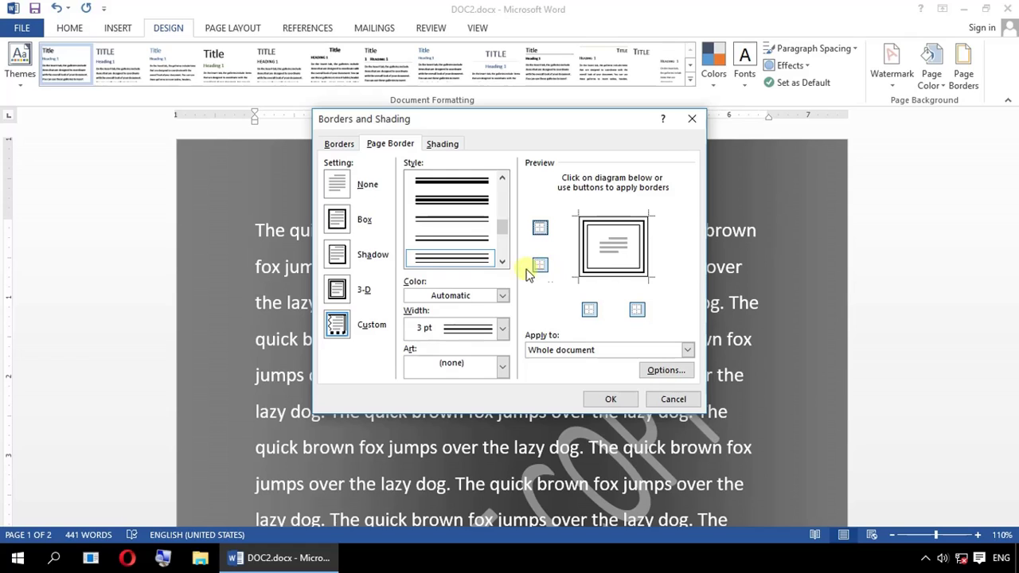
- Try the blue theme colour for the page border and check the available line widths, keeping 3 pt
click(503, 295)
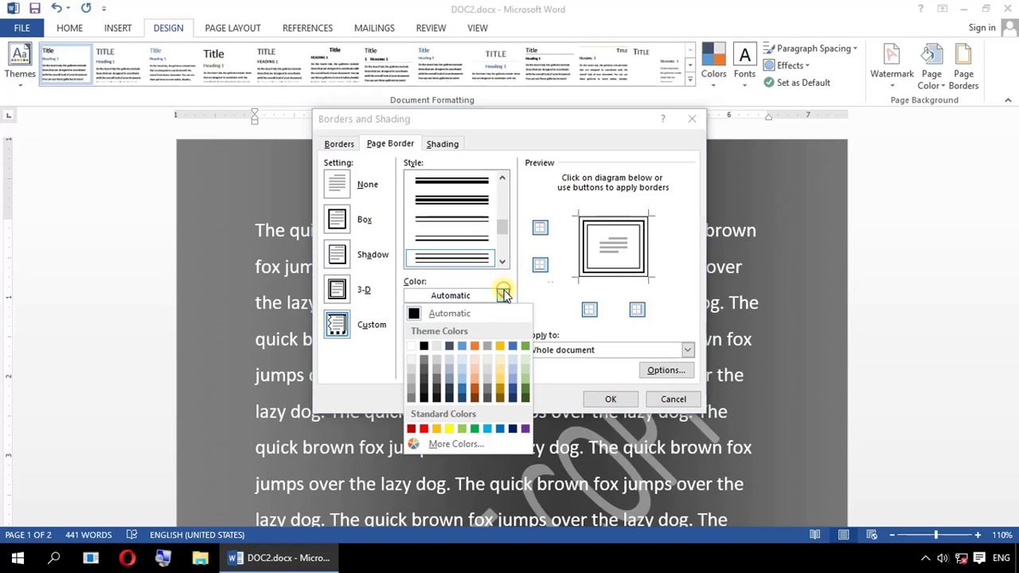
click(510, 346)
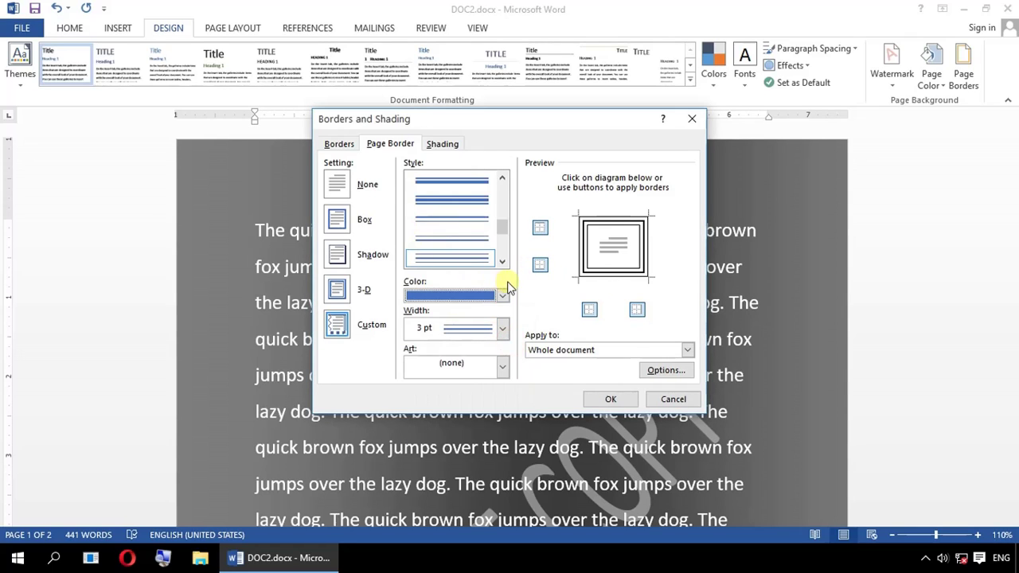
click(471, 331)
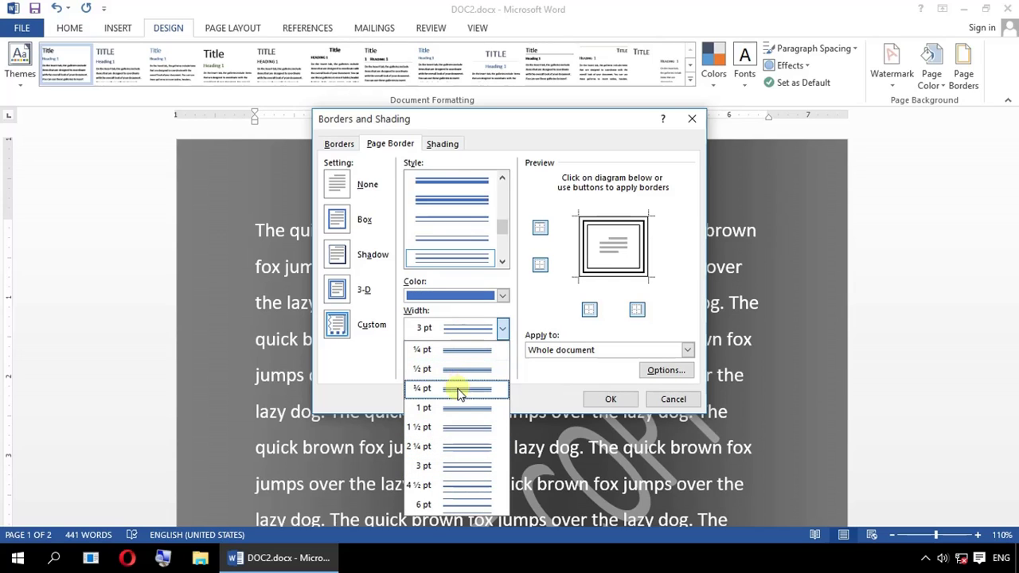
click(502, 328)
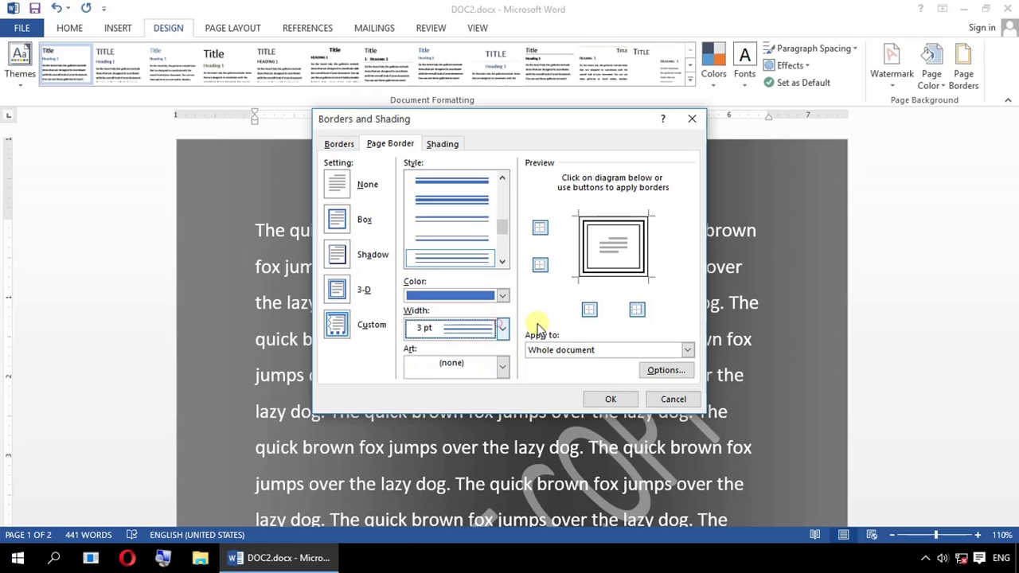
- Try the red apples art for the page border, and set the art back to none
click(502, 366)
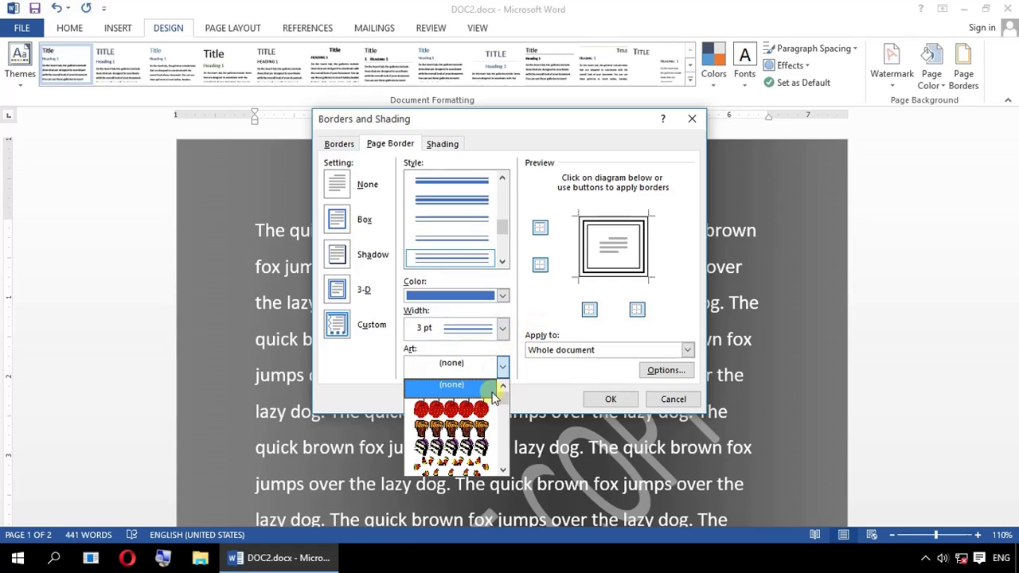
click(481, 413)
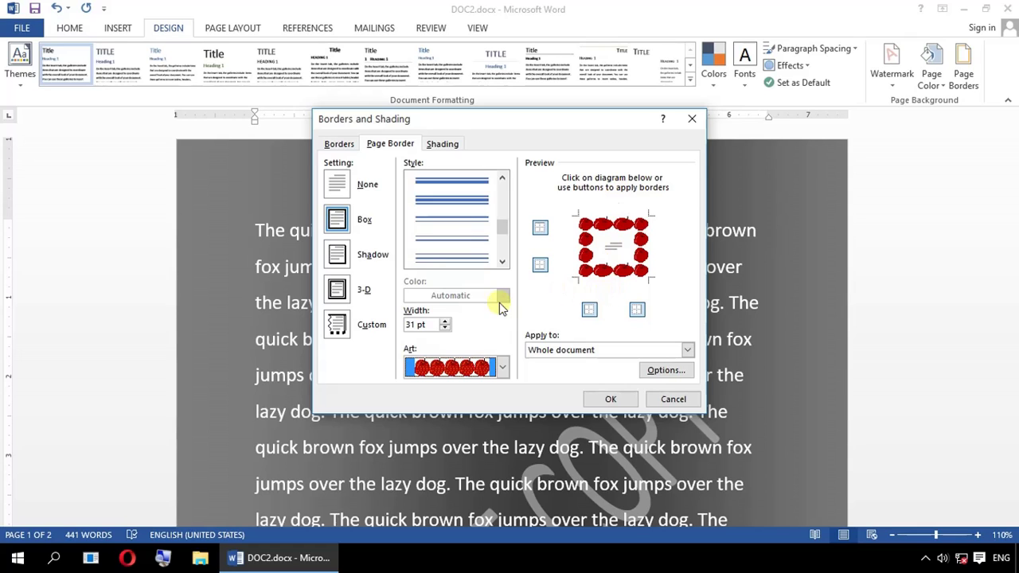
click(476, 364)
click(445, 387)
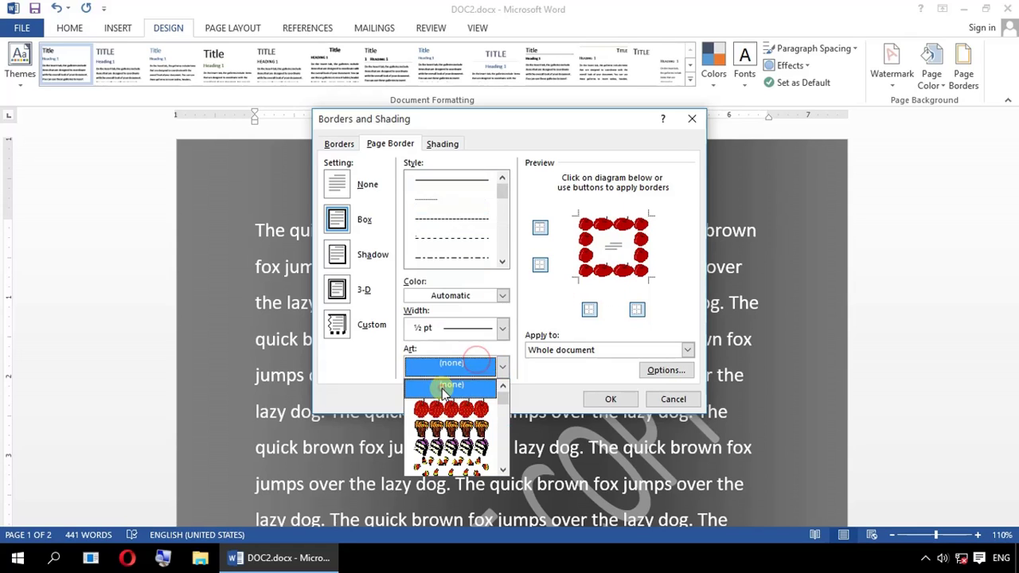
- Try a dash-dot line style for the Box page border and browse the other line styles
click(450, 223)
click(466, 256)
scroll(469, 235, down, 5)
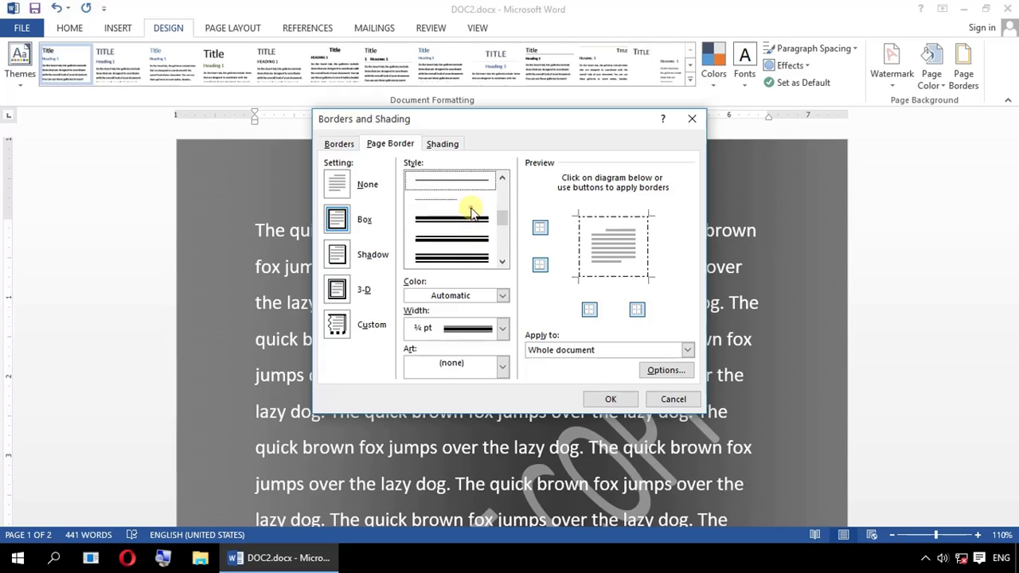
- Try a light blue paragraph shading fill with a 5% pattern style, and discard all border and shading changes
click(442, 143)
click(412, 180)
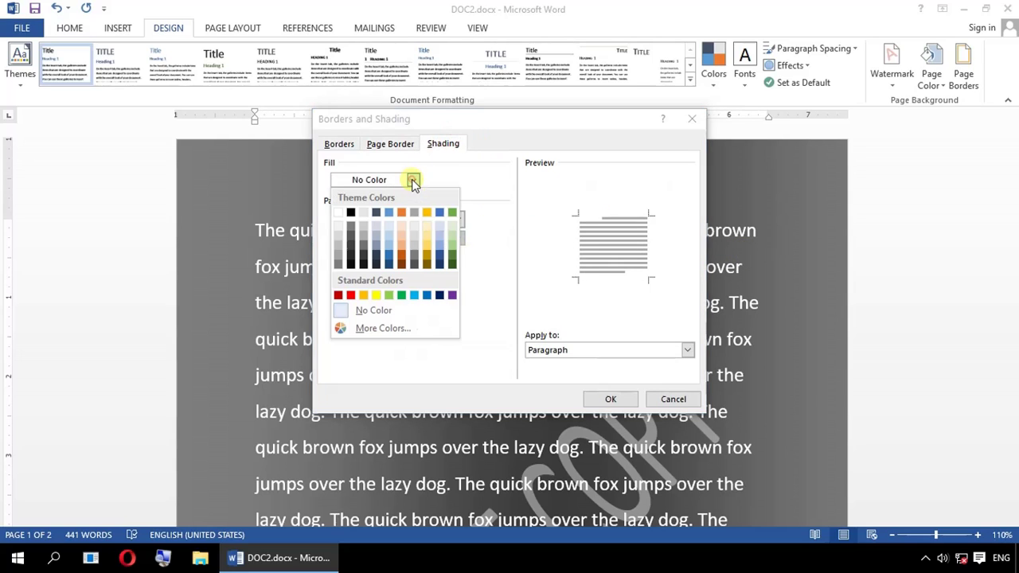
click(388, 248)
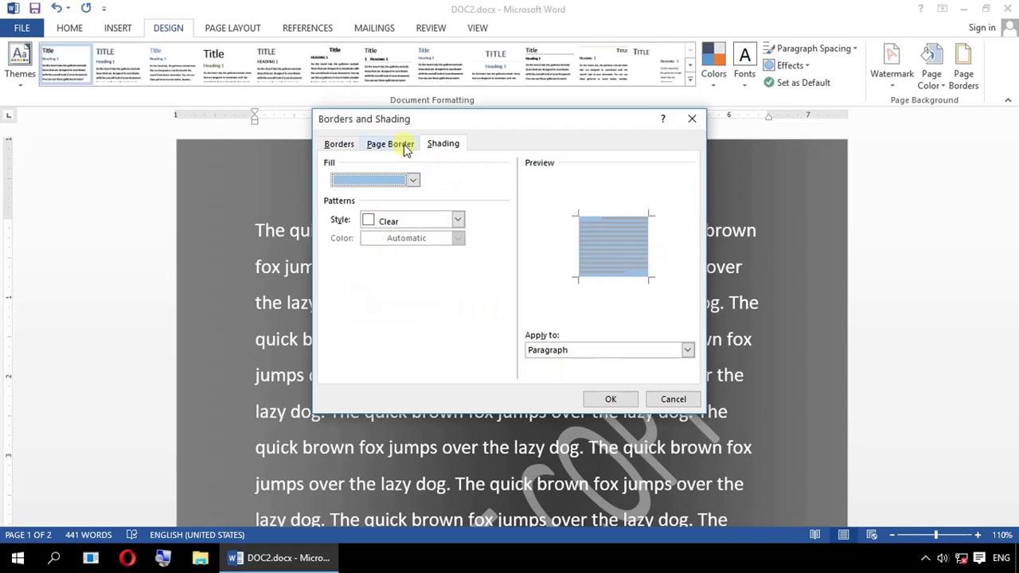
click(587, 353)
click(586, 353)
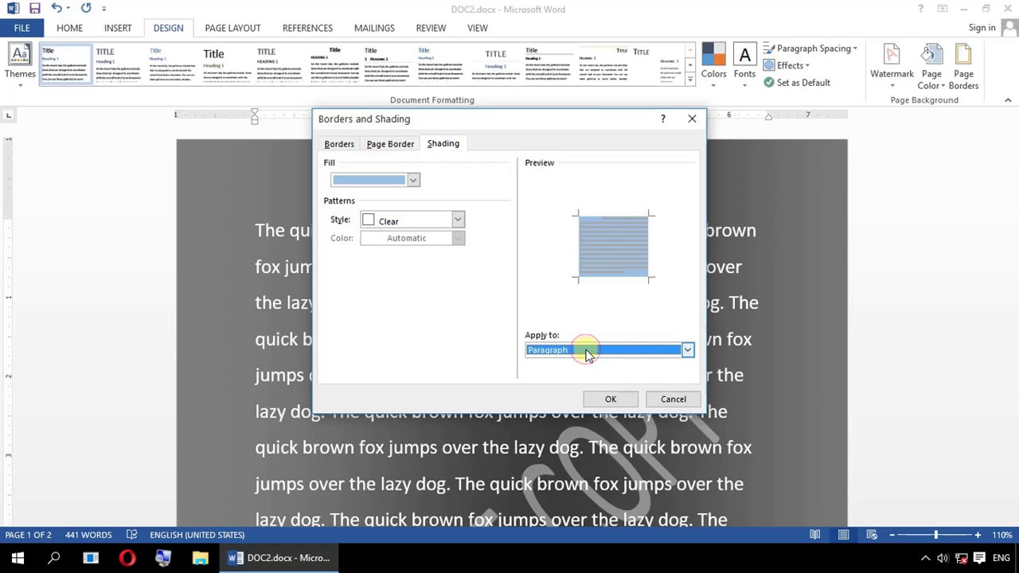
click(405, 222)
click(405, 264)
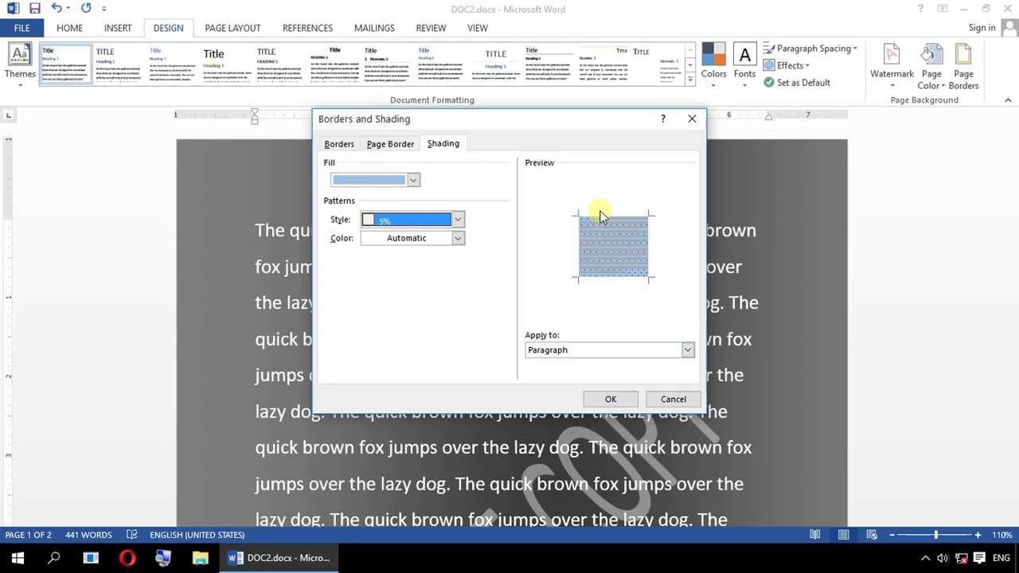
click(669, 400)
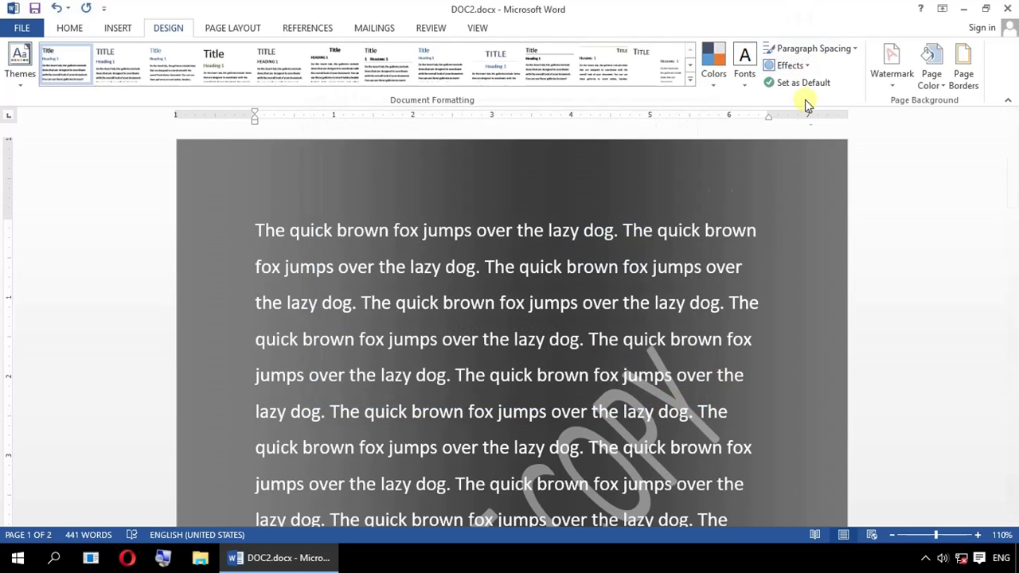
- Look over the theme effects without choosing one, and open the document themes
click(800, 65)
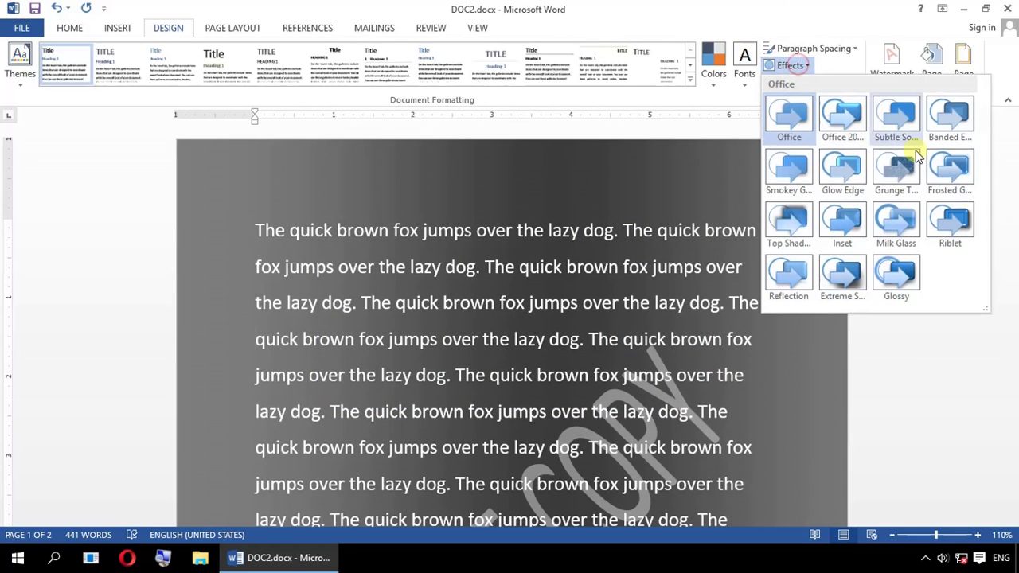
click(908, 346)
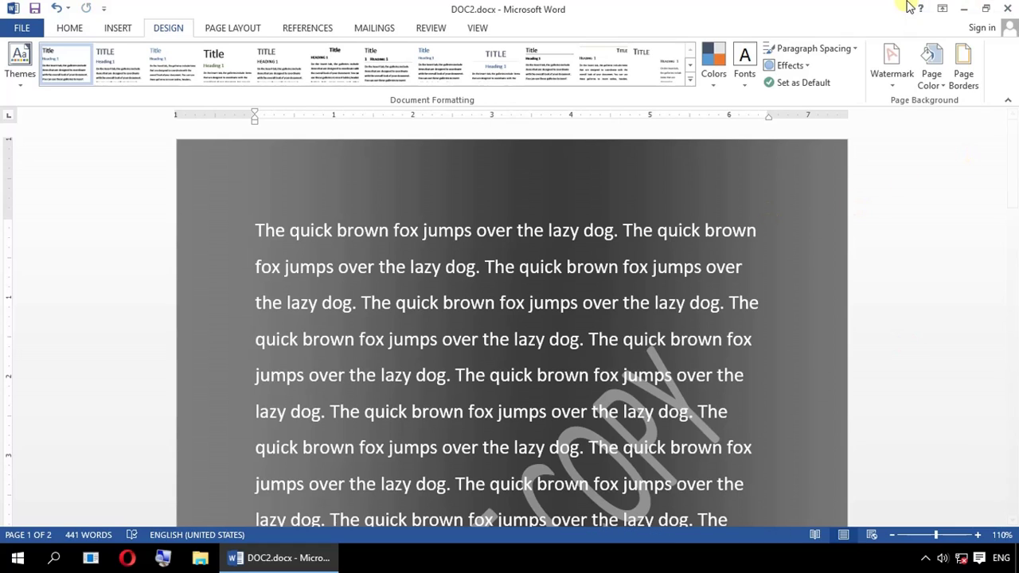
click(17, 83)
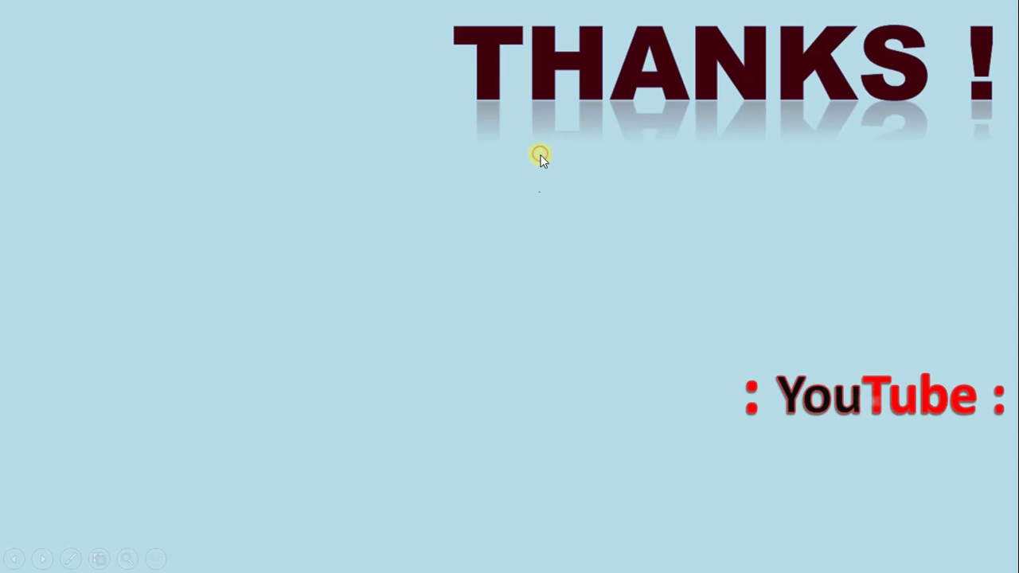
click(539, 191)
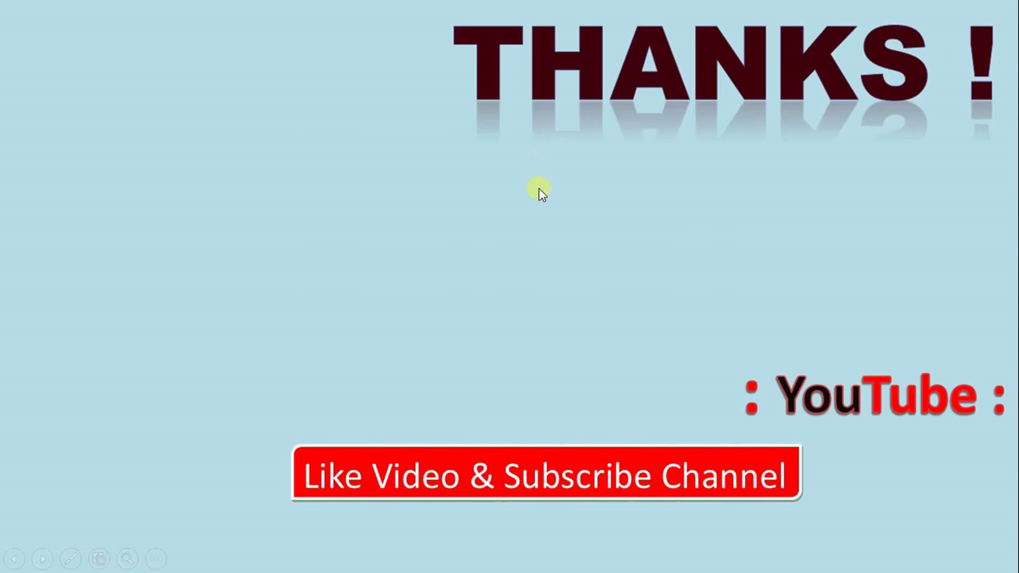
click(539, 192)
click(539, 191)
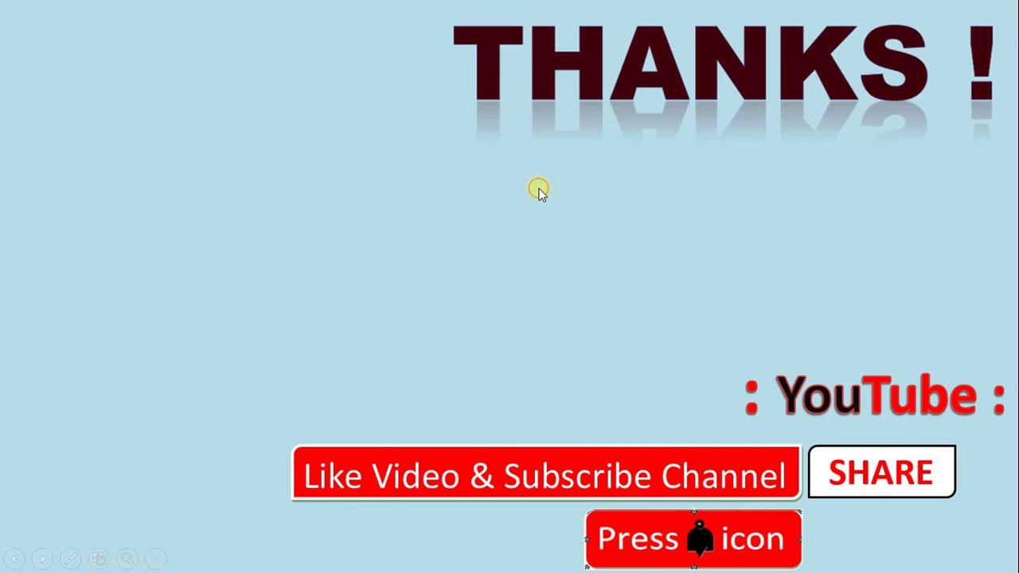